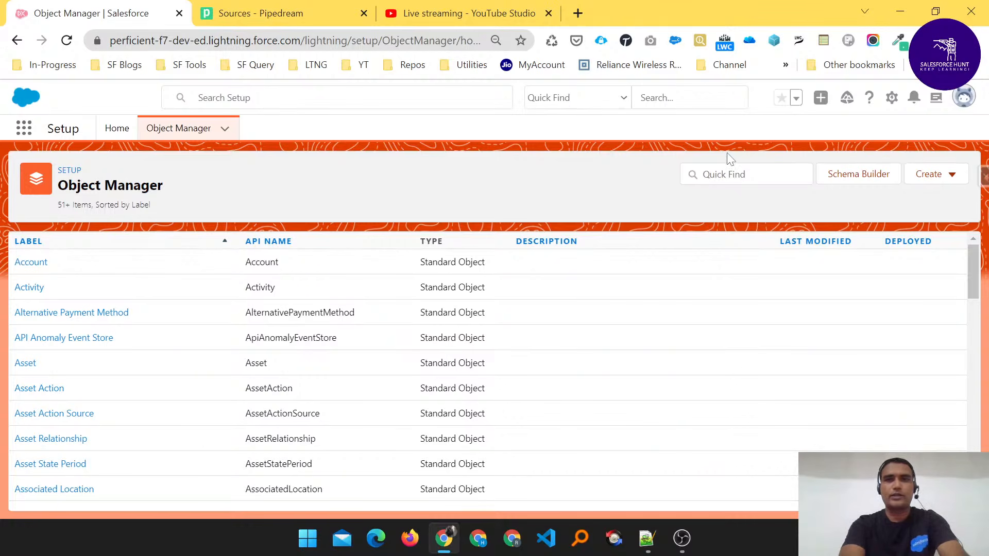
- Open the Salesforce Setup home page and search the setup navigation for "outbound"
click(891, 100)
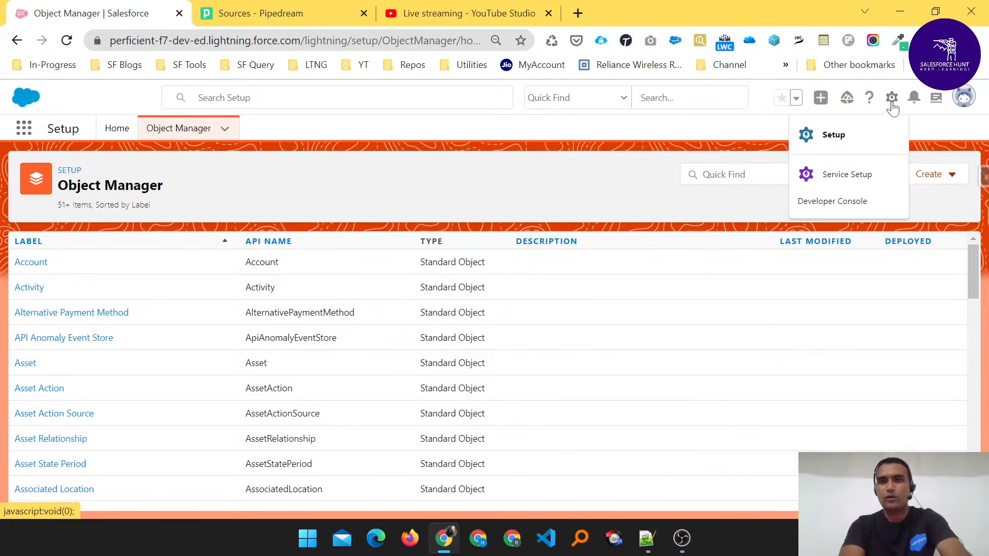
click(840, 149)
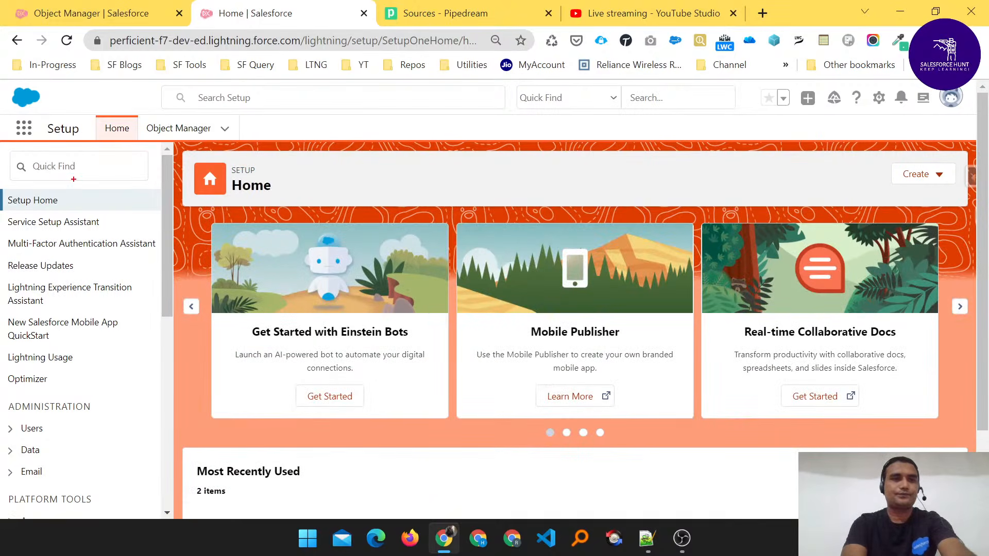
mouse_move(7, 146)
mouse_down()
mouse_move(24, 183)
mouse_move(67, 143)
mouse_move(21, 175)
mouse_move(102, 170)
mouse_up()
mouse_move(42, 146)
mouse_down()
mouse_move(52, 183)
mouse_move(40, 150)
mouse_move(33, 176)
mouse_up()
key(Escape)
click(64, 166)
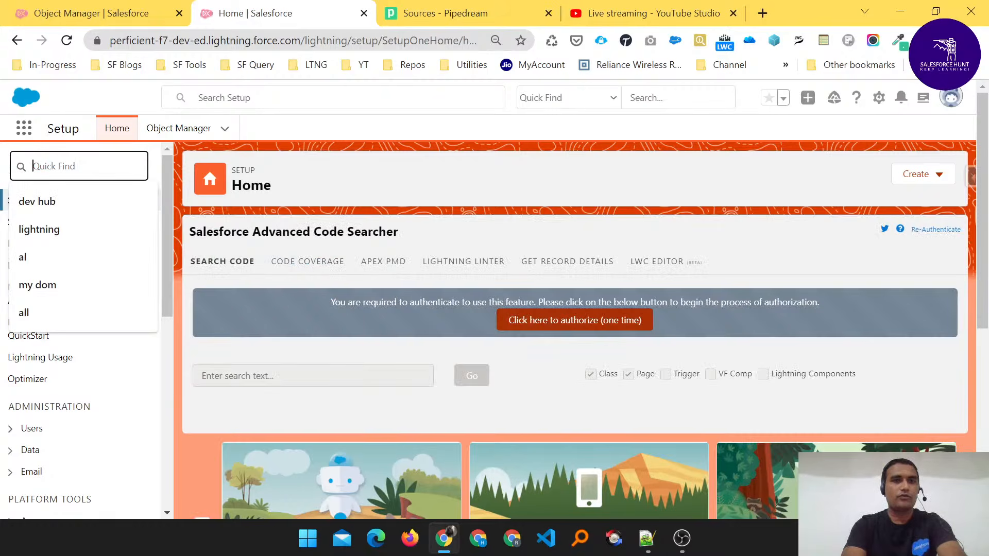
text(ou)
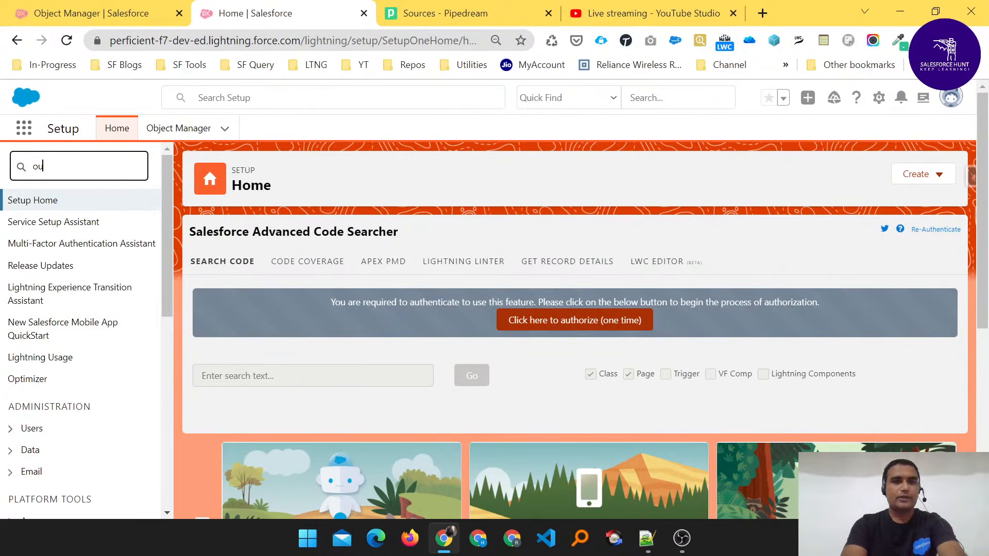
text(tbound)
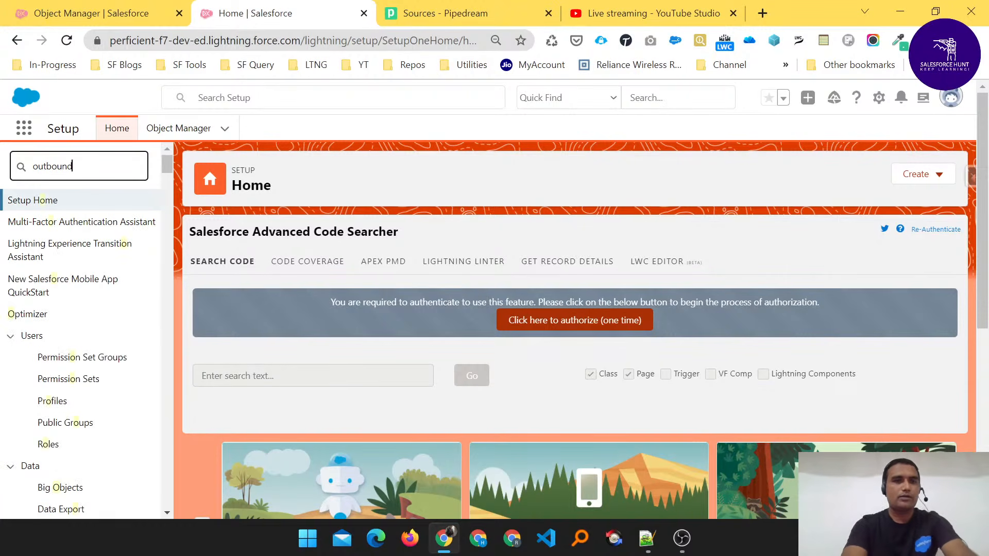
click(141, 239)
drag(23, 210, 101, 204)
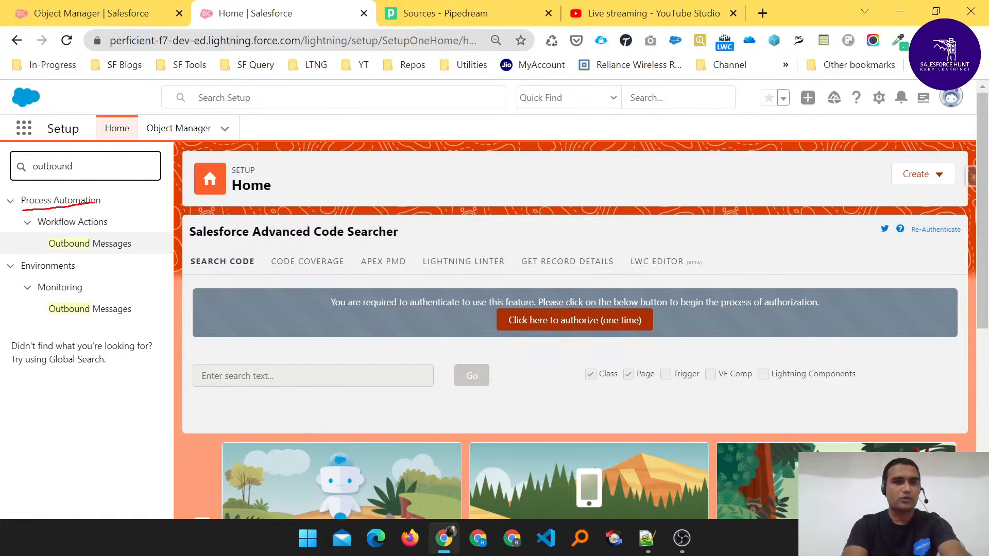
drag(47, 231, 120, 233)
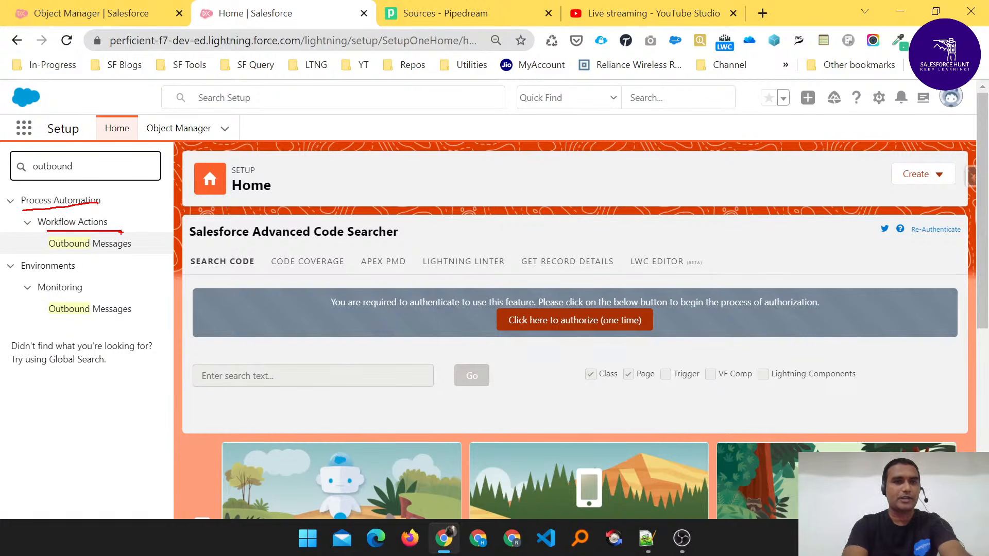
mouse_move(44, 258)
mouse_down()
mouse_move(87, 257)
mouse_move(78, 283)
mouse_move(123, 303)
mouse_up()
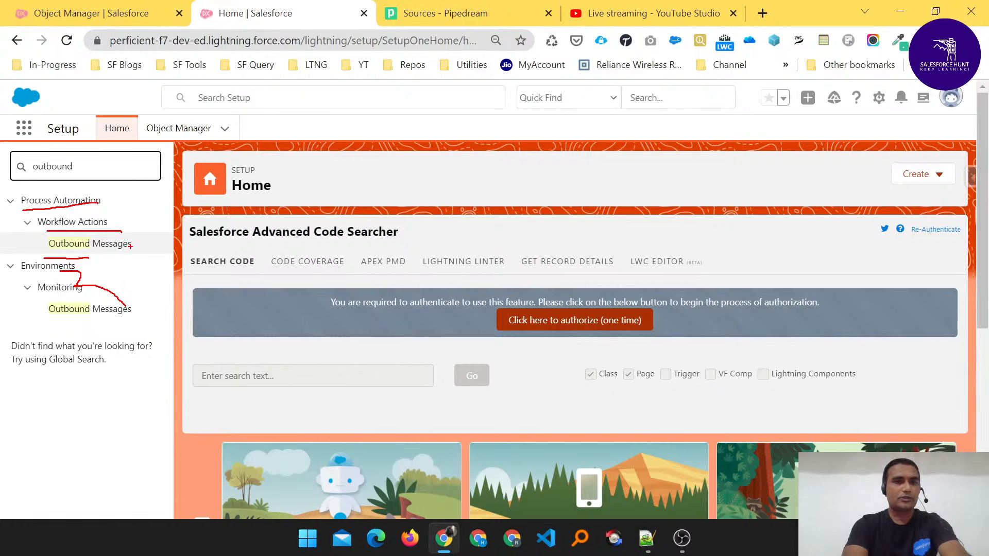
drag(133, 243, 161, 230)
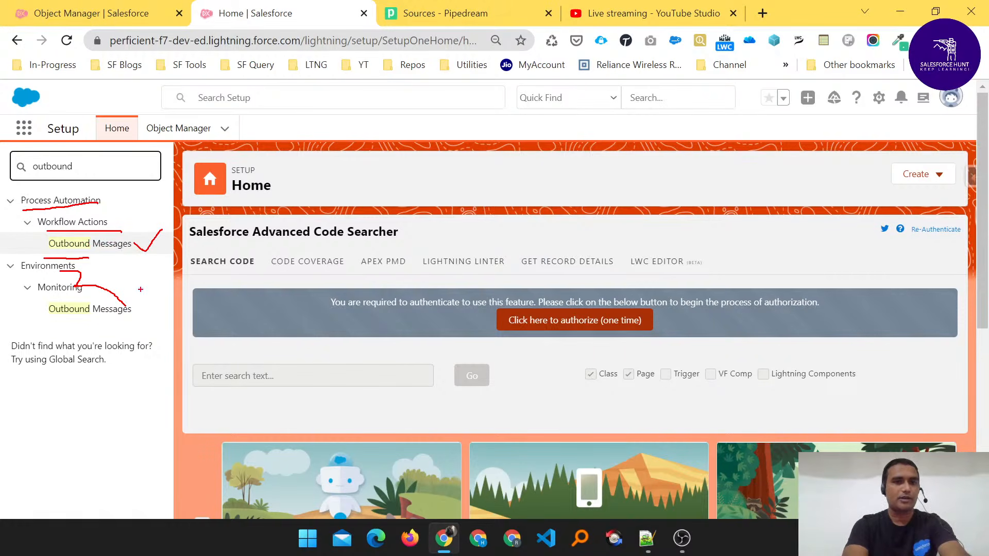
drag(134, 309, 155, 297)
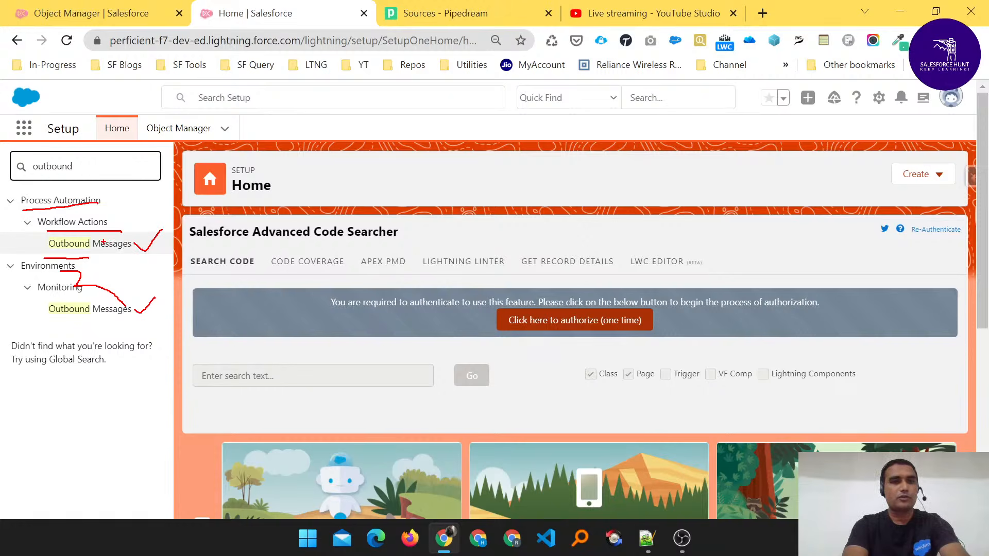
drag(138, 248, 165, 231)
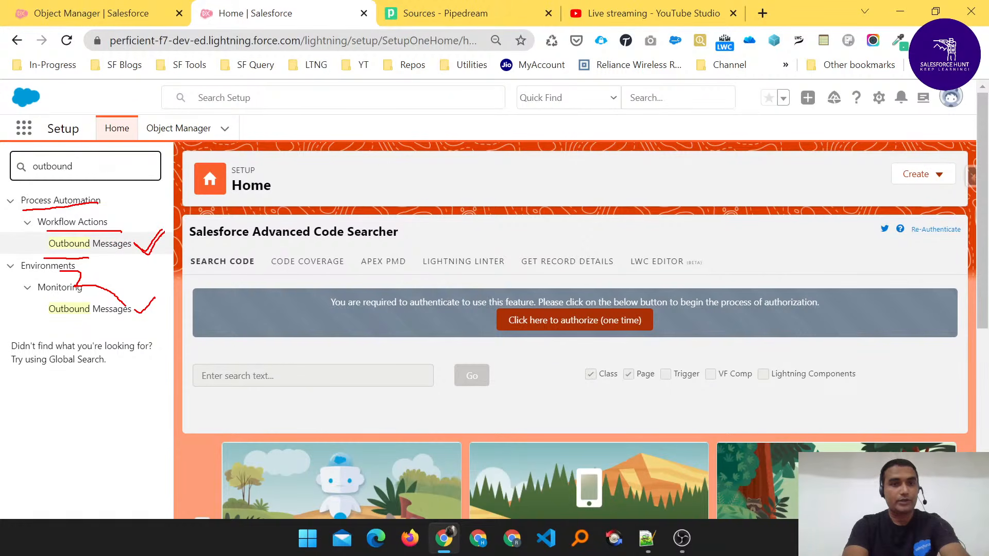
mouse_move(131, 309)
mouse_down()
mouse_move(138, 315)
mouse_move(154, 298)
mouse_up()
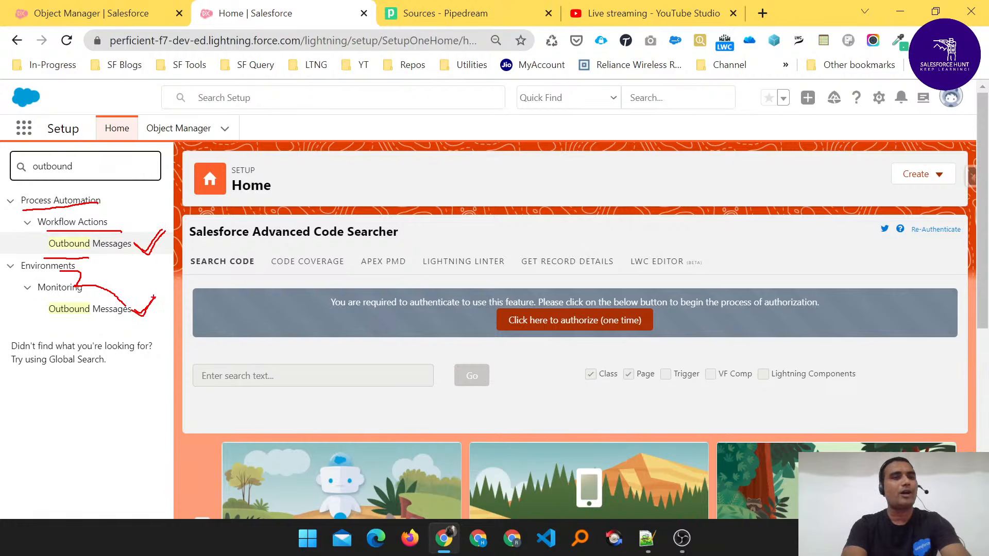
mouse_move(21, 302)
mouse_down()
mouse_move(139, 296)
mouse_move(95, 333)
mouse_move(4, 319)
mouse_move(32, 305)
mouse_up()
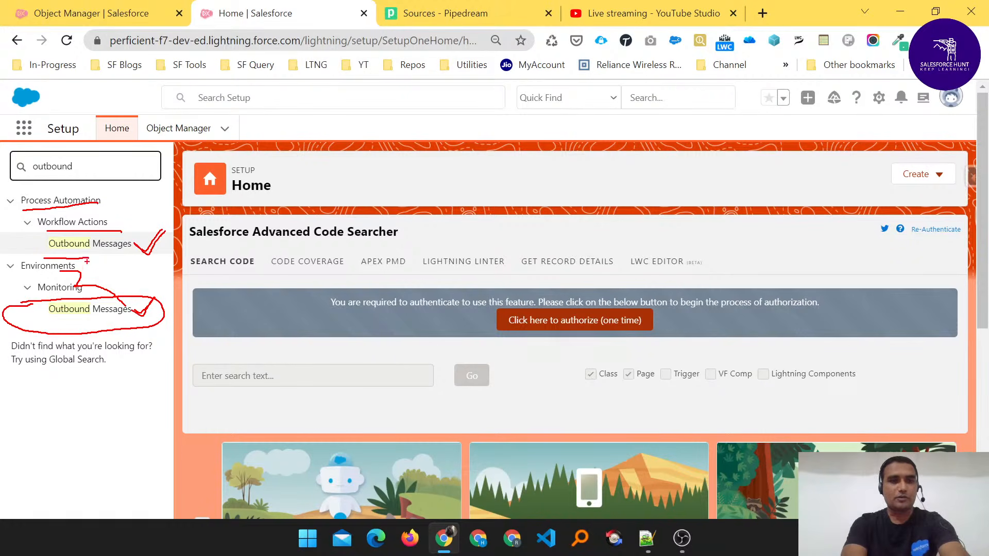
mouse_move(40, 245)
mouse_down()
mouse_move(58, 247)
mouse_move(72, 233)
mouse_up()
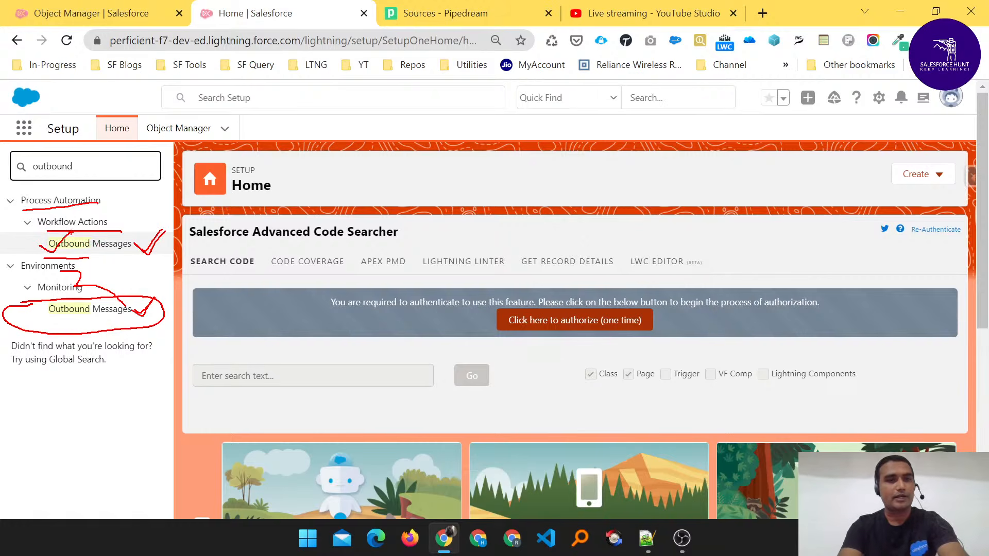
key(Escape)
- Start a new outbound message under Workflow Actions, choose Account as its object and continue to the configuration step
click(95, 250)
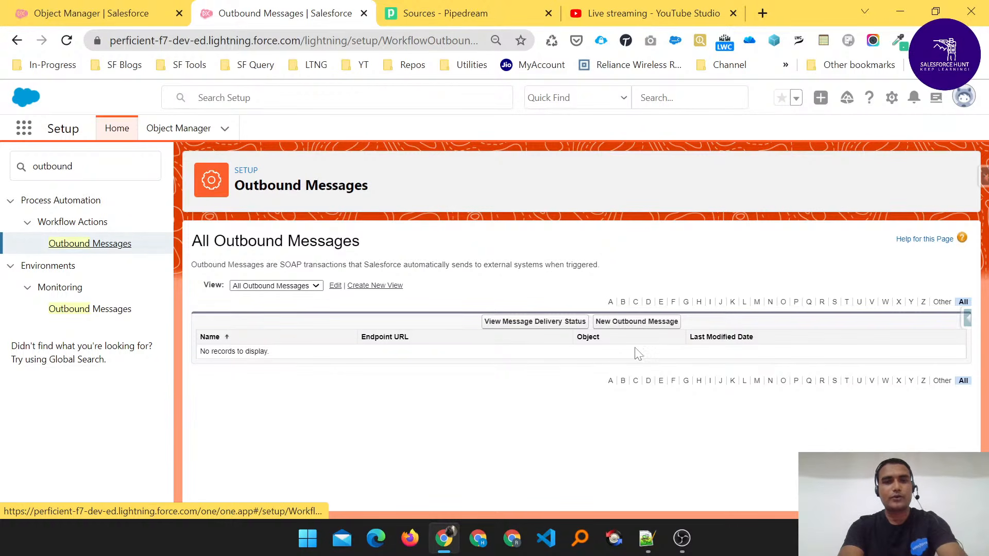
click(630, 326)
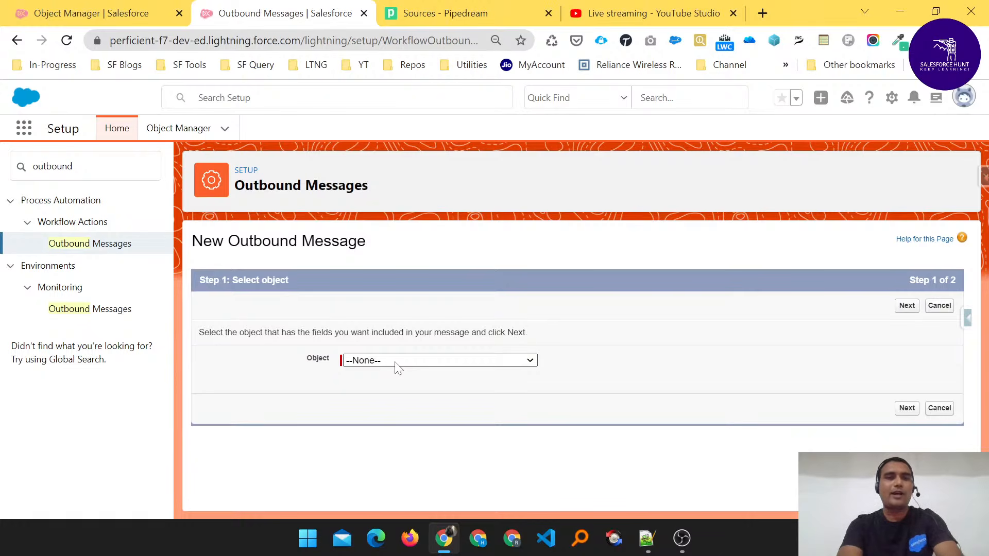
click(397, 361)
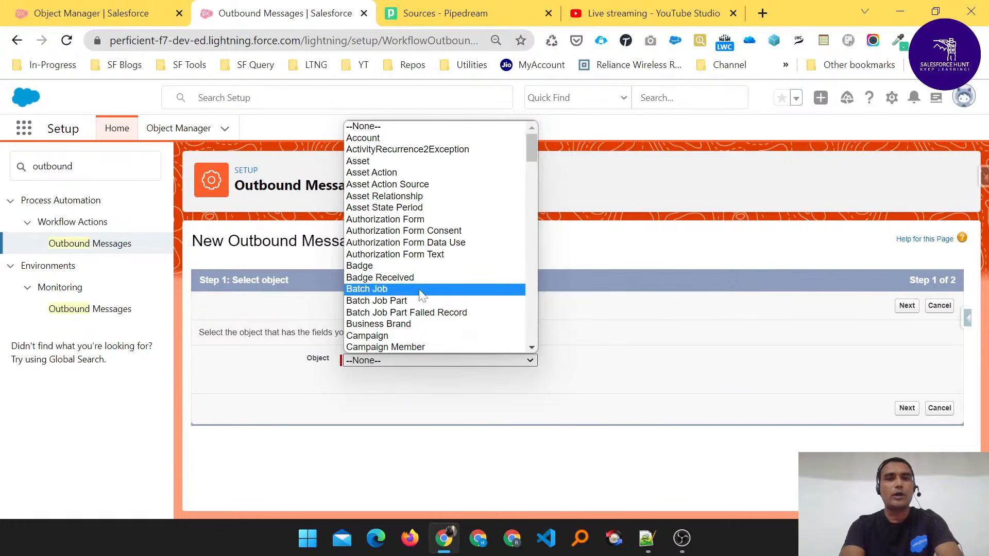
click(404, 139)
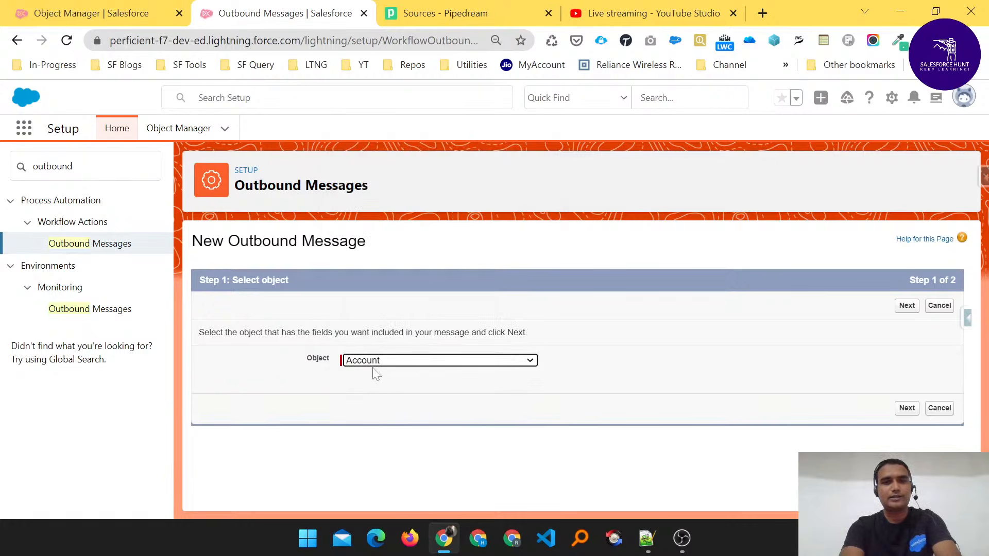
click(907, 309)
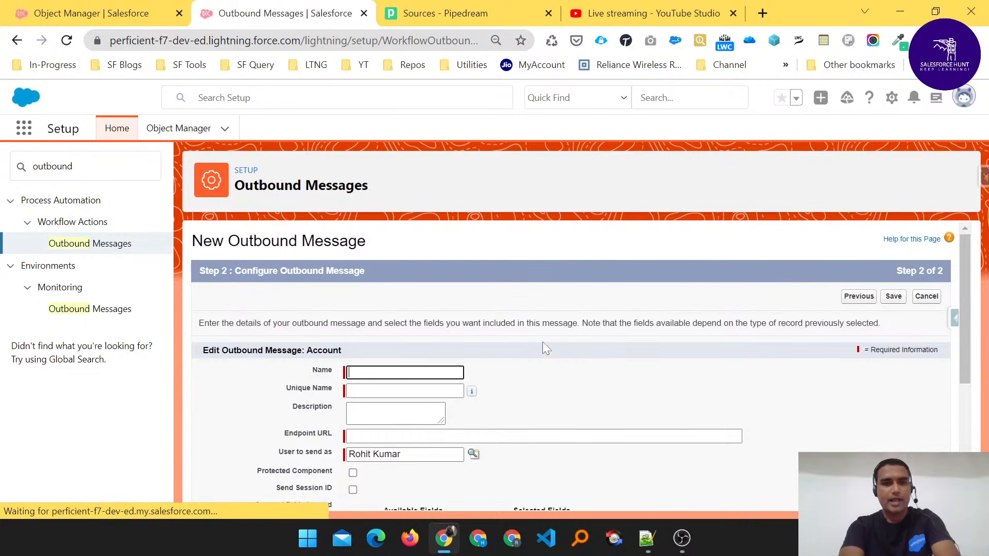
- Name the outbound message "Account Rating" and fill its unique name as Account_Rating
scroll(585, 350, down, 2)
scroll(584, 356, up, 1)
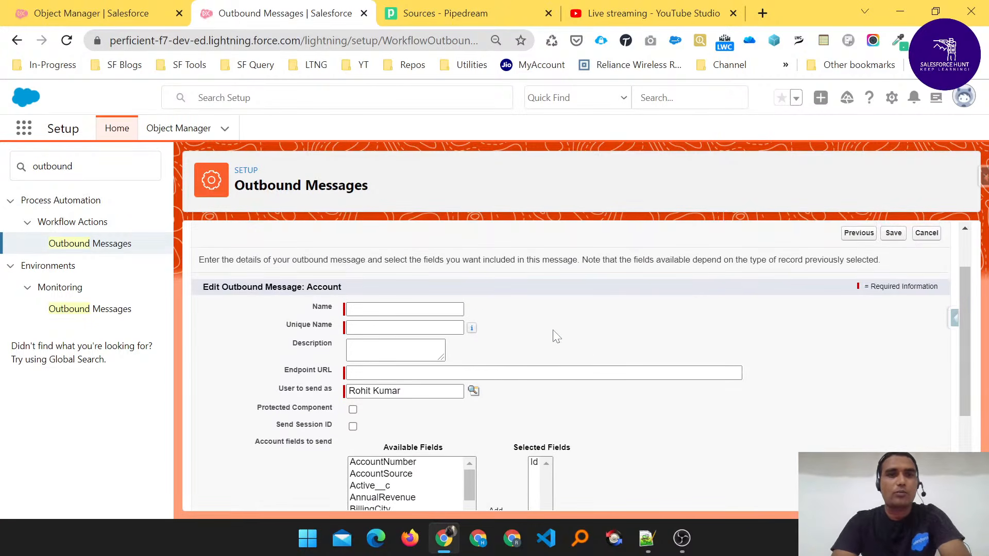
double_click(323, 287)
click(354, 287)
click(391, 308)
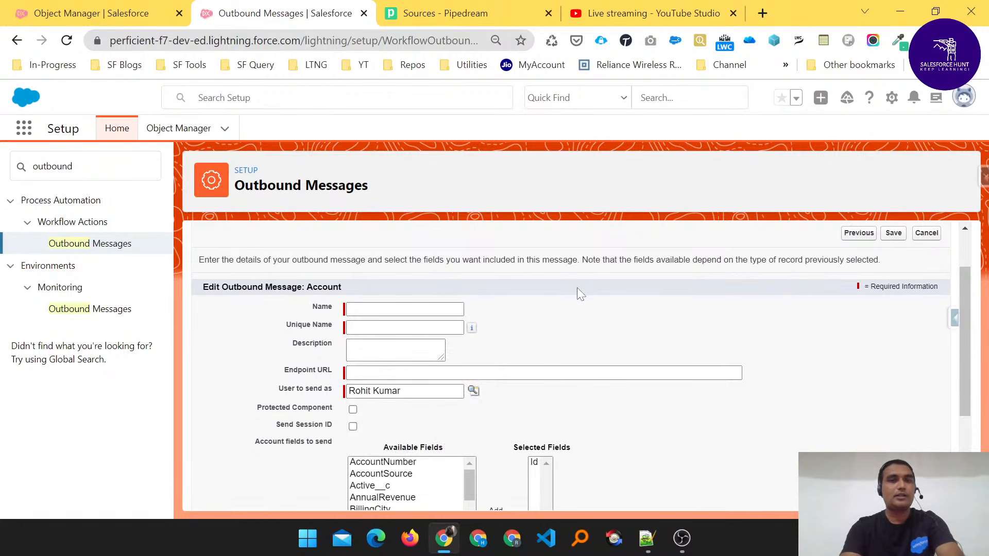
click(405, 309)
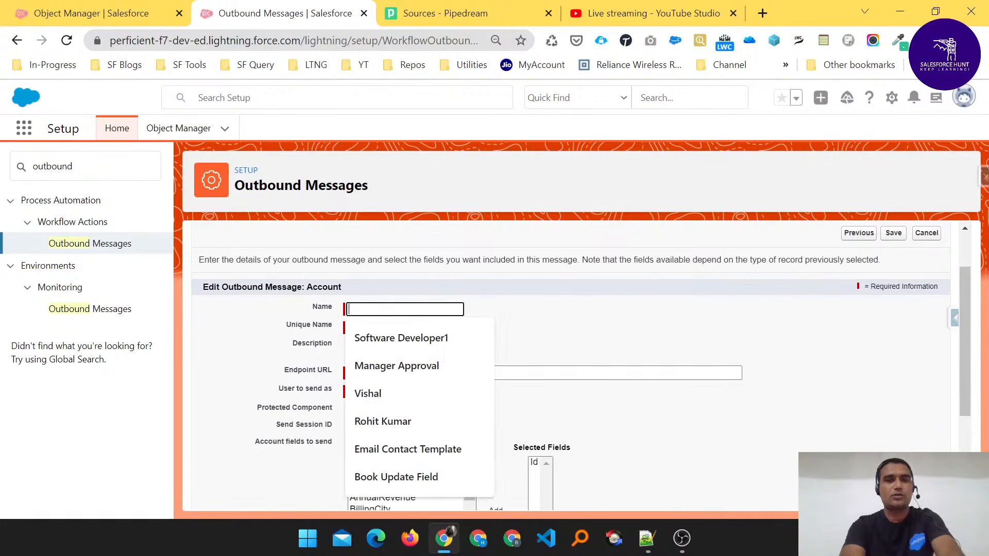
text(Accoun)
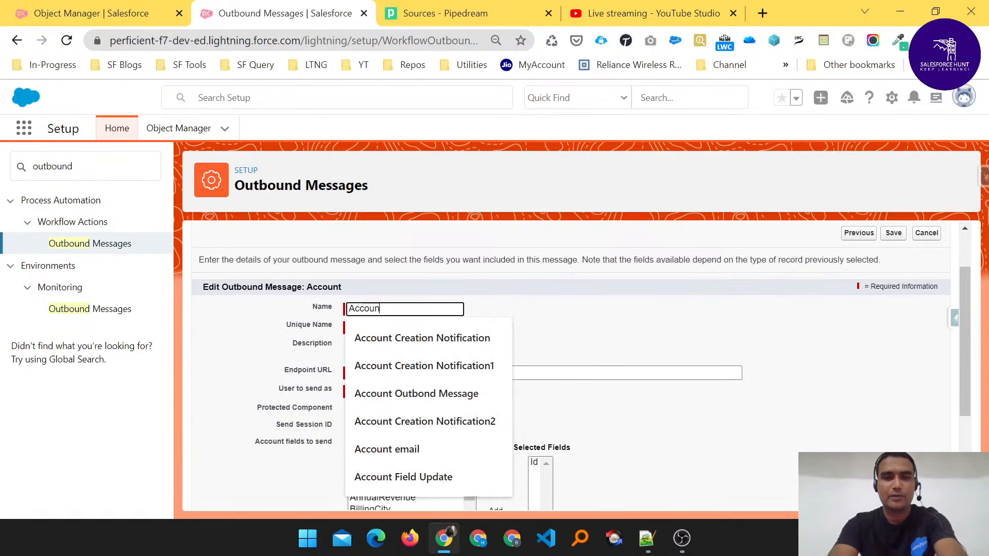
text(t Rating)
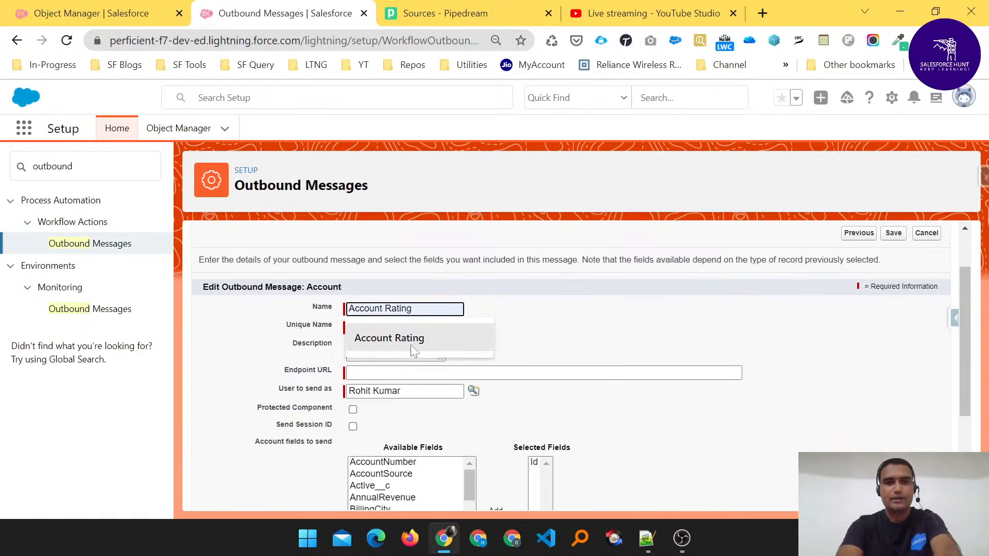
click(410, 345)
key(Tab)
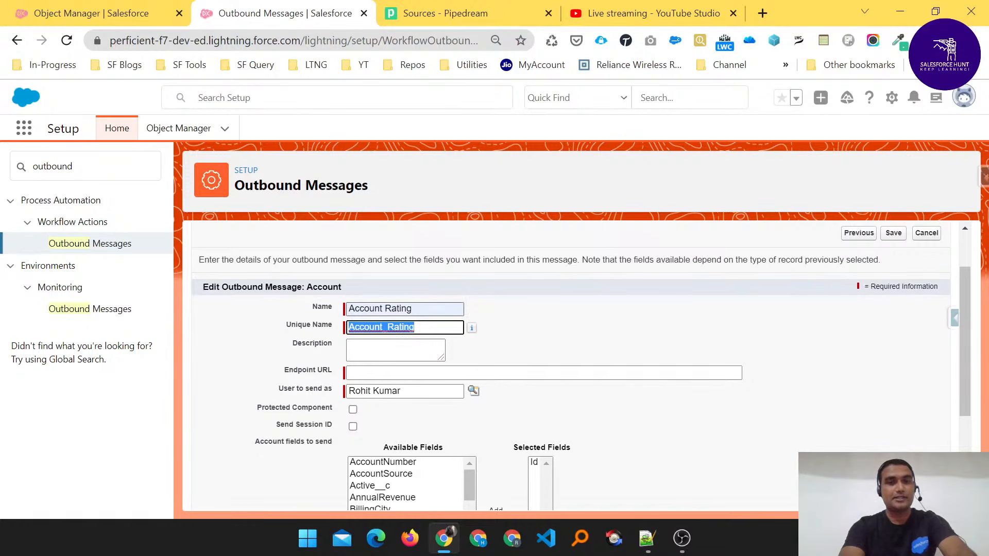
click(502, 326)
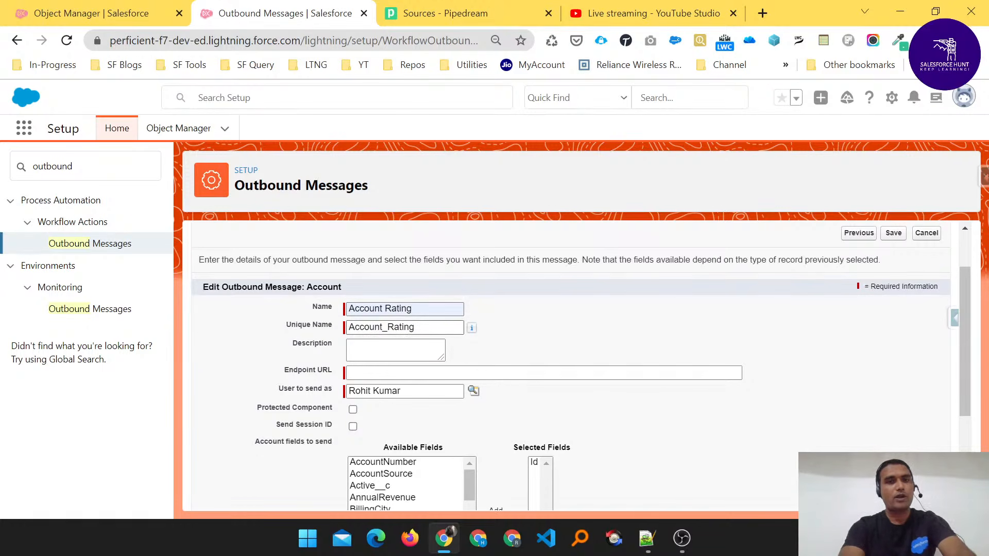
drag(415, 328, 340, 326)
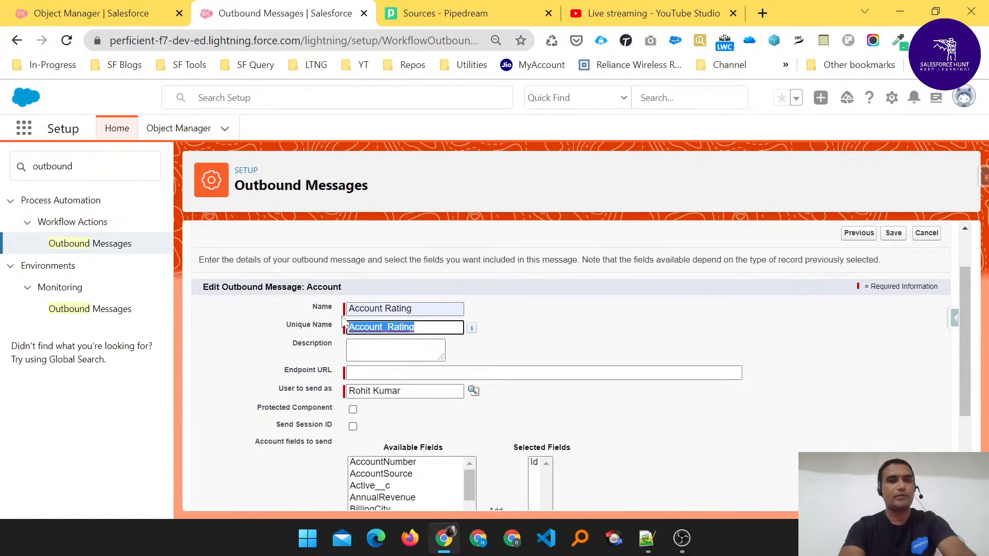
click(514, 316)
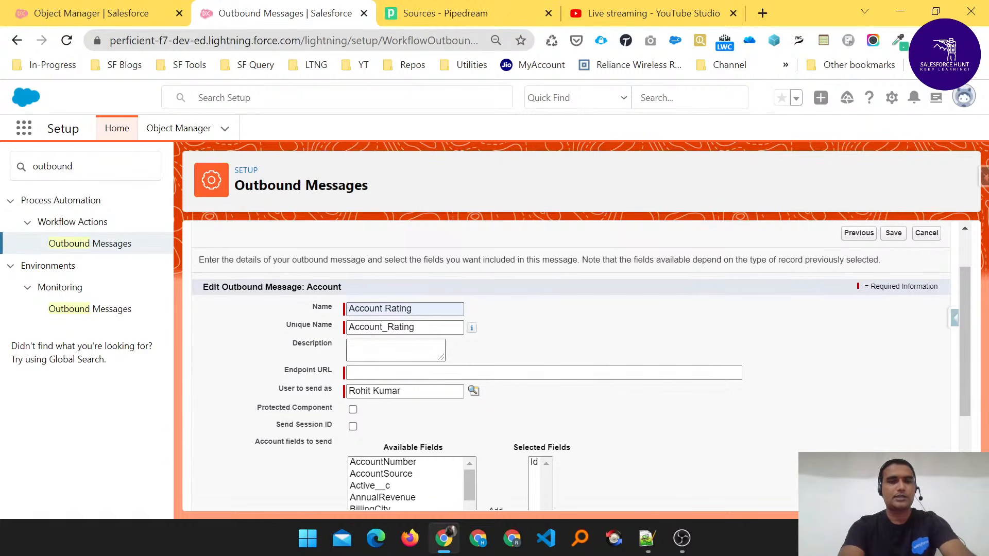
click(396, 350)
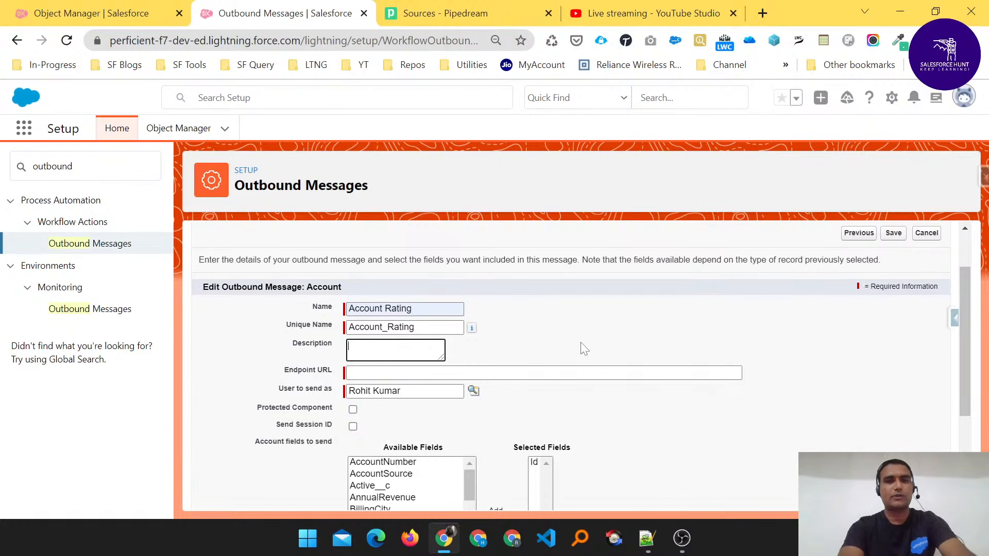
scroll(473, 350, down, 2)
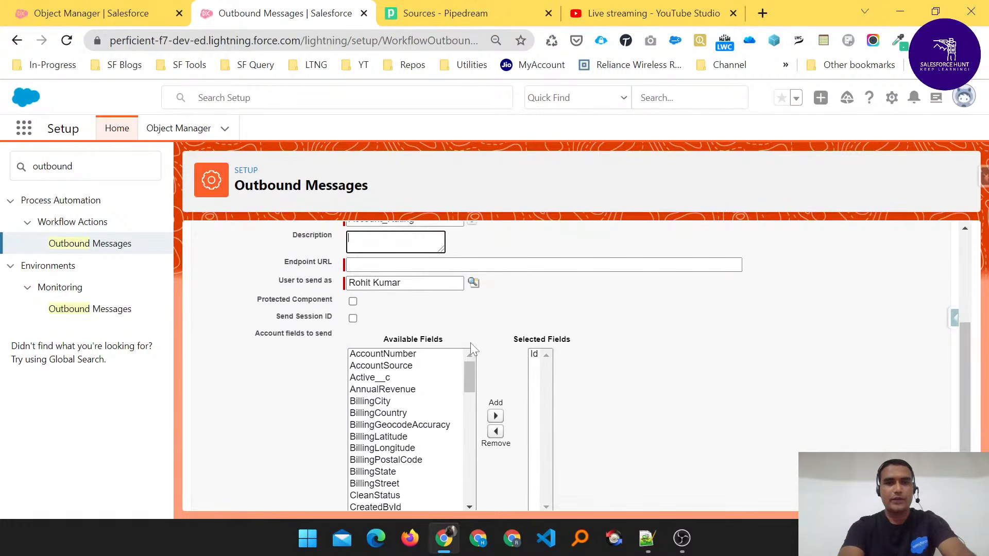
scroll(473, 349, up, 1)
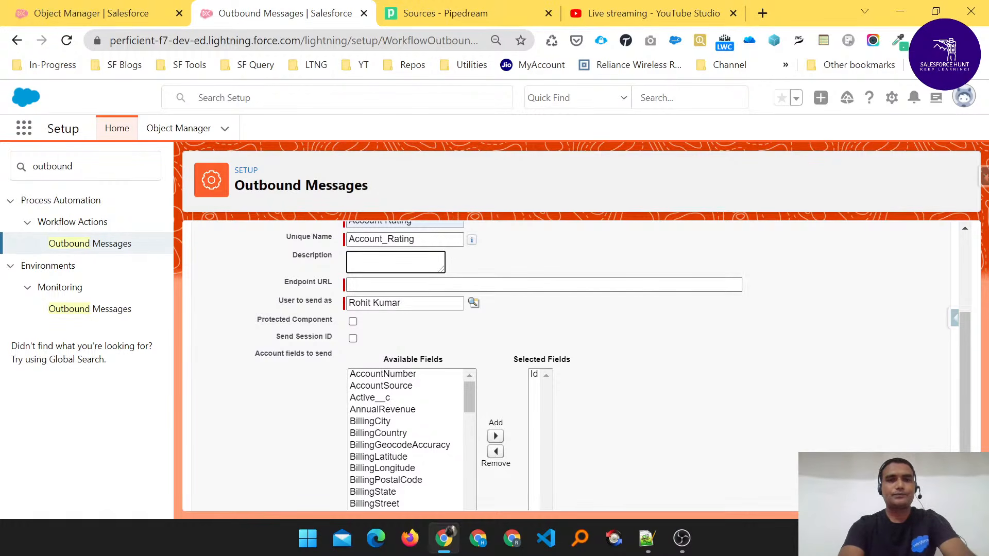
scroll(580, 366, up, 1)
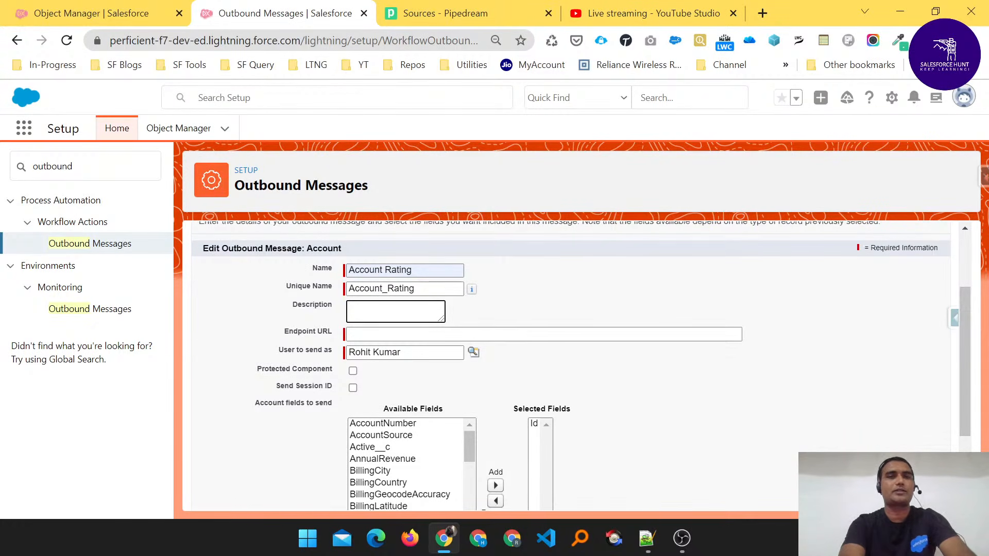
- Switch to Pipedream, look at the Workflows list and return to the event Sources list
click(423, 16)
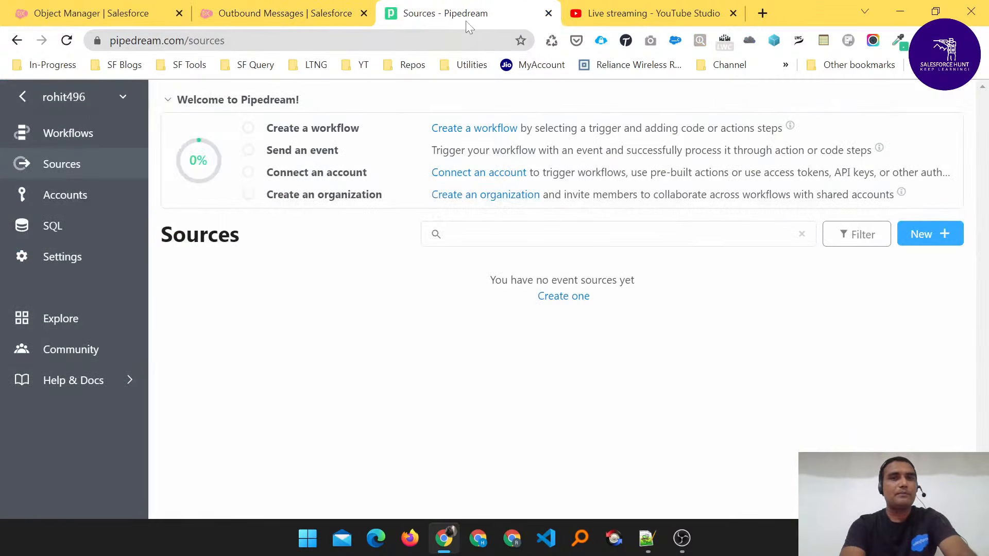
click(68, 135)
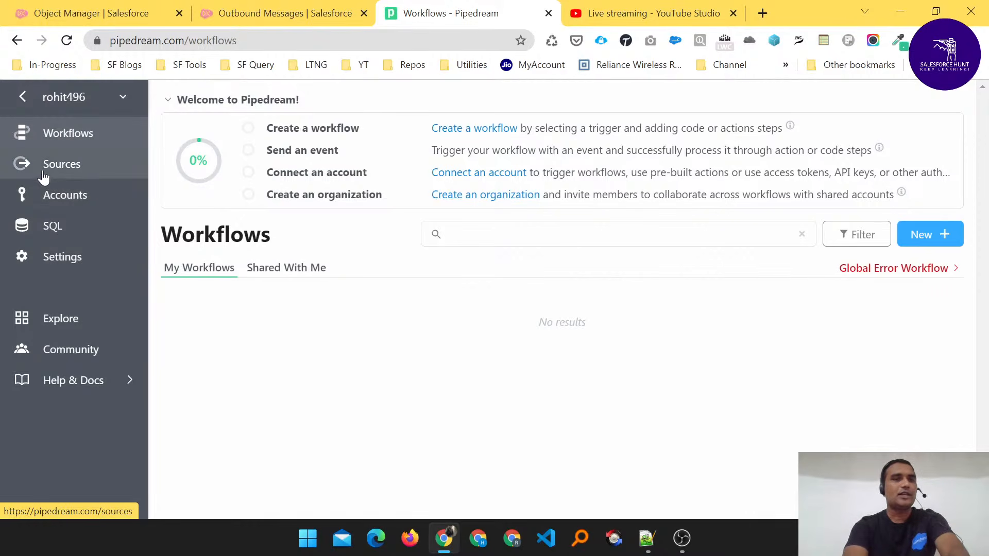
click(62, 174)
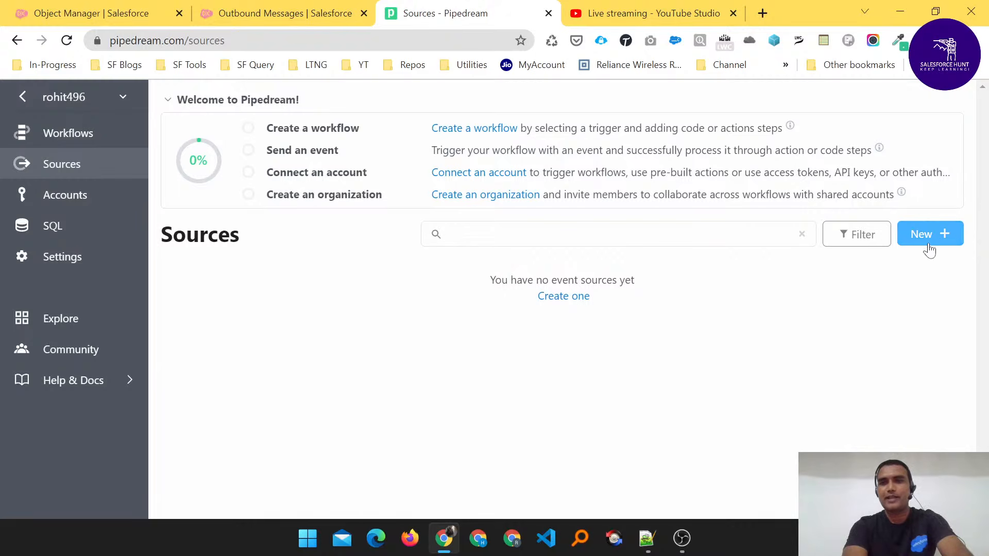
- Start a new event source using the HTTP / Webhook app with the New Requests option
click(675, 235)
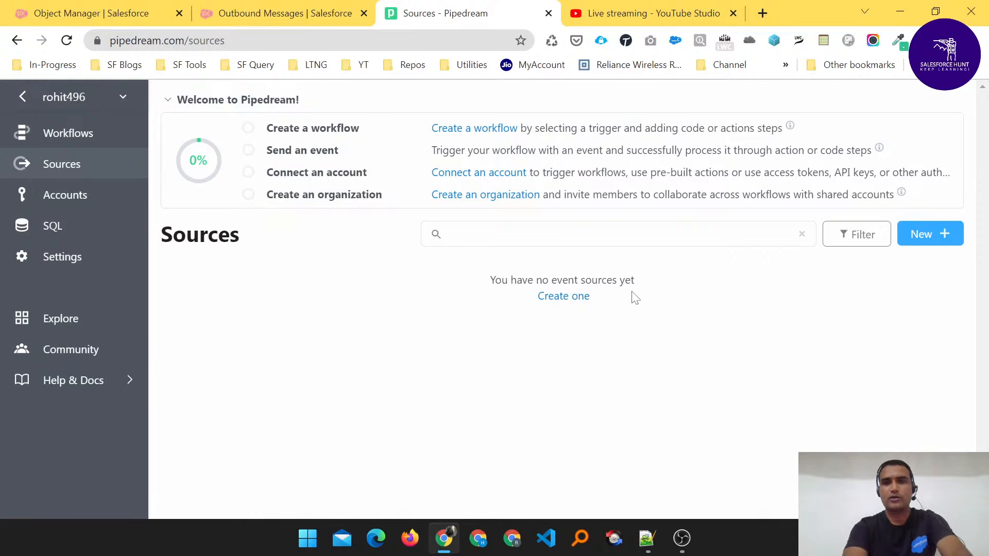
click(931, 243)
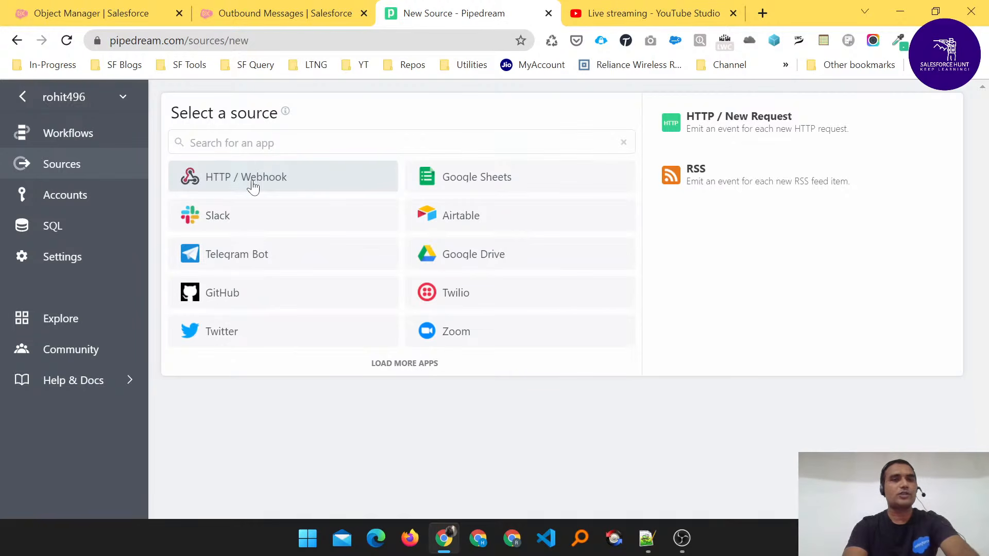
click(222, 185)
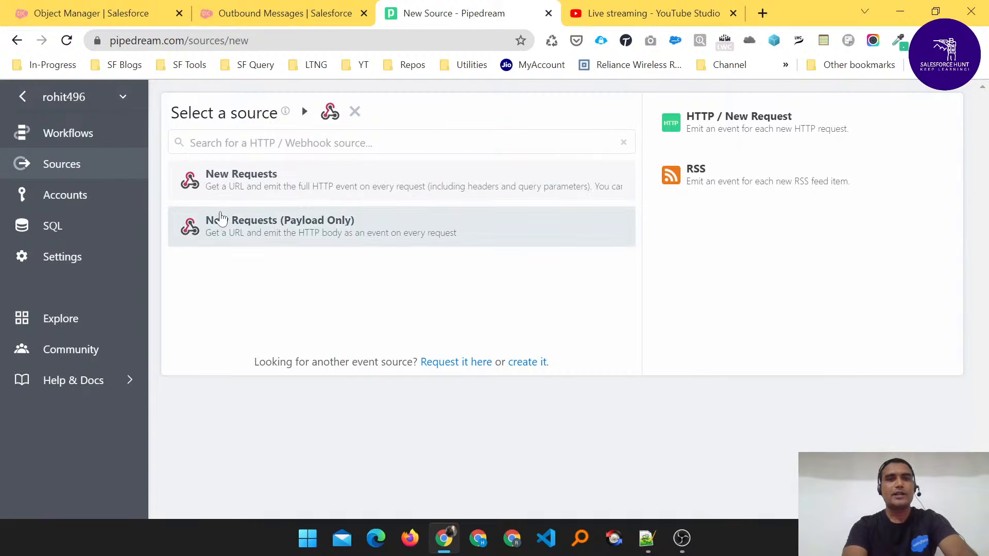
click(225, 189)
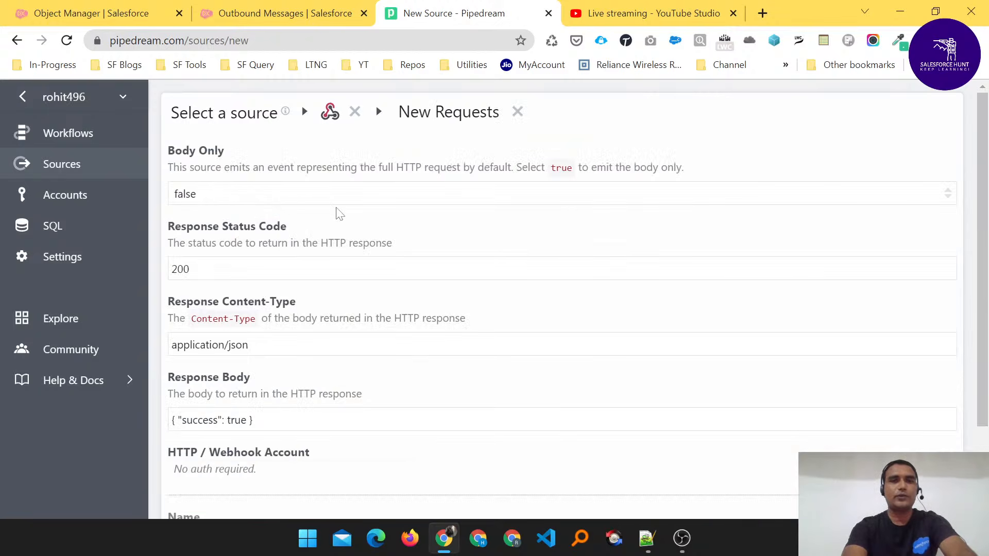
scroll(335, 212, down, 1)
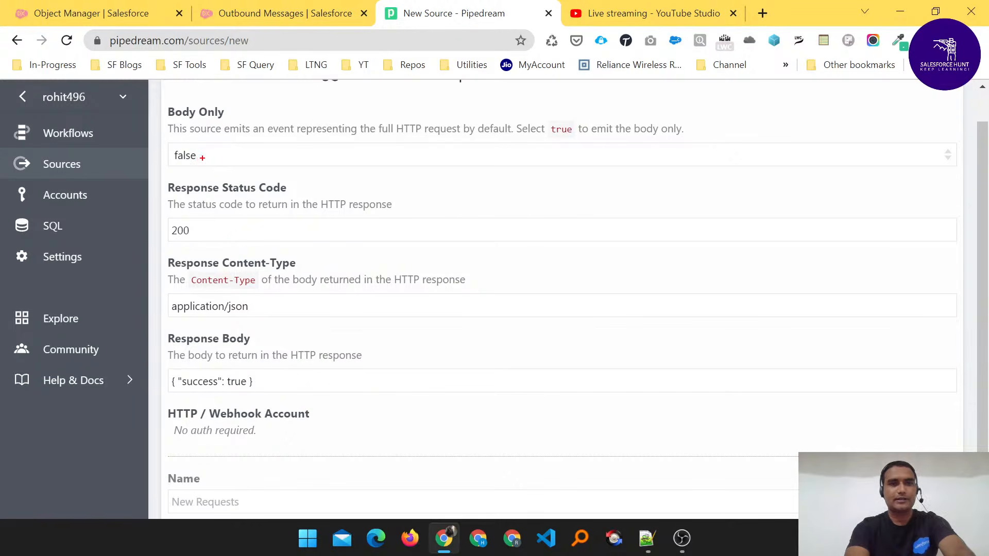
drag(202, 158, 258, 142)
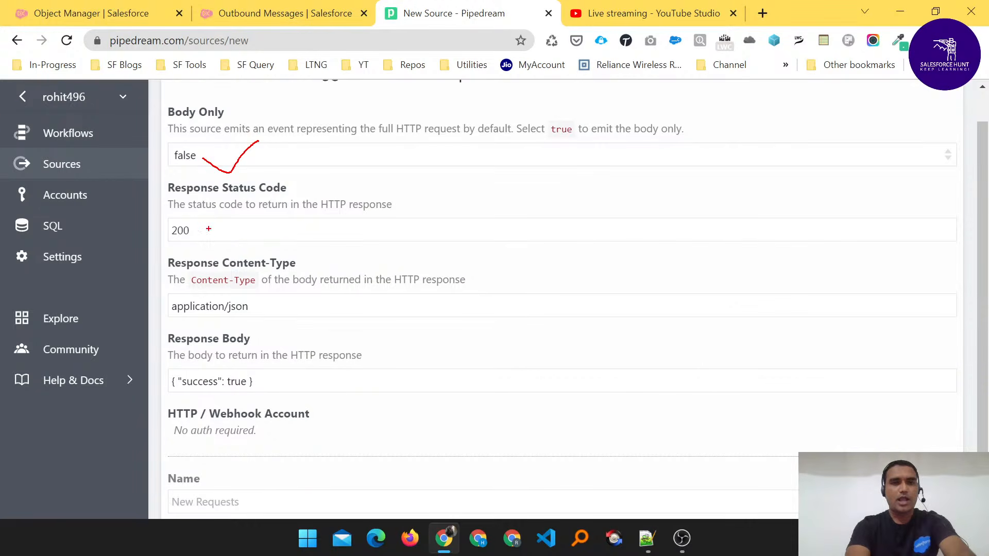
drag(208, 230, 240, 217)
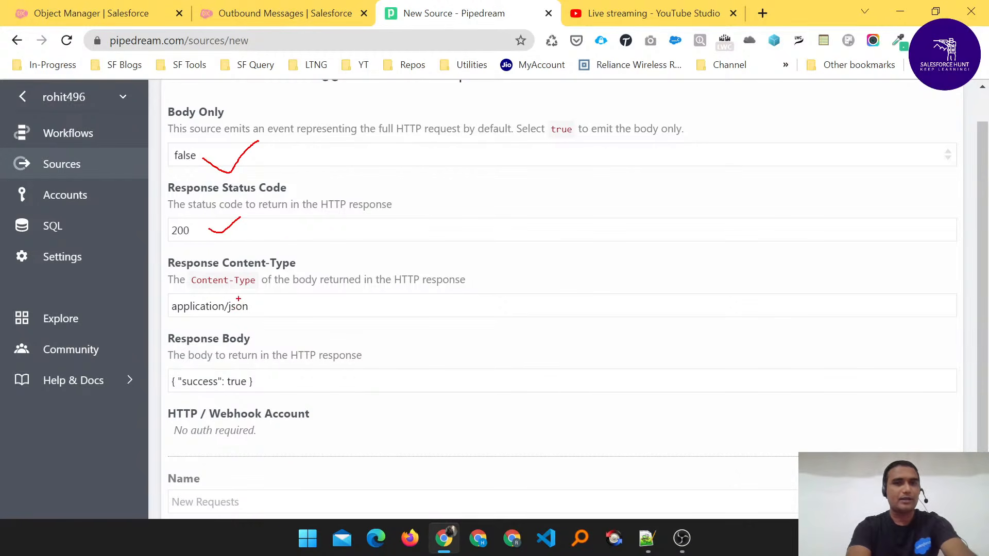
drag(219, 292, 245, 290)
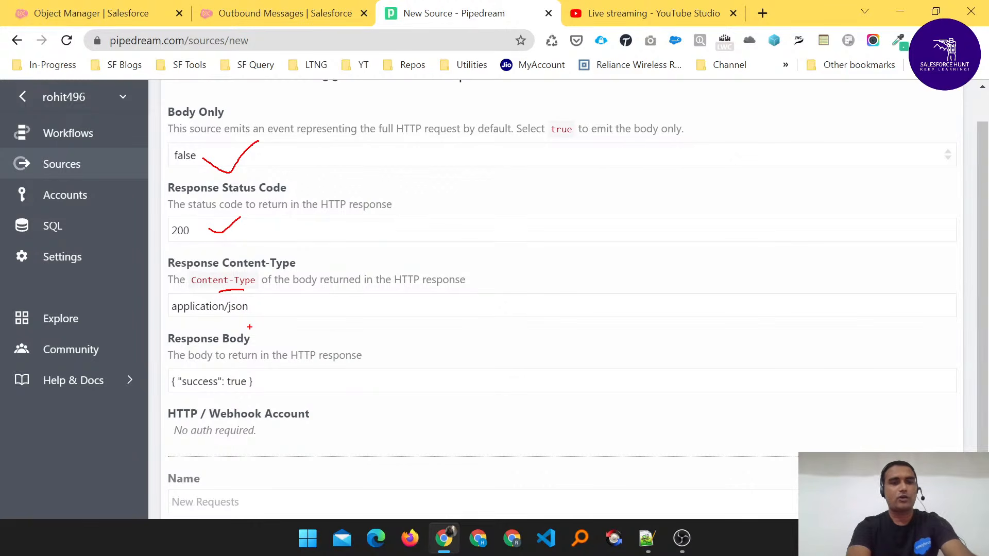
key(Escape)
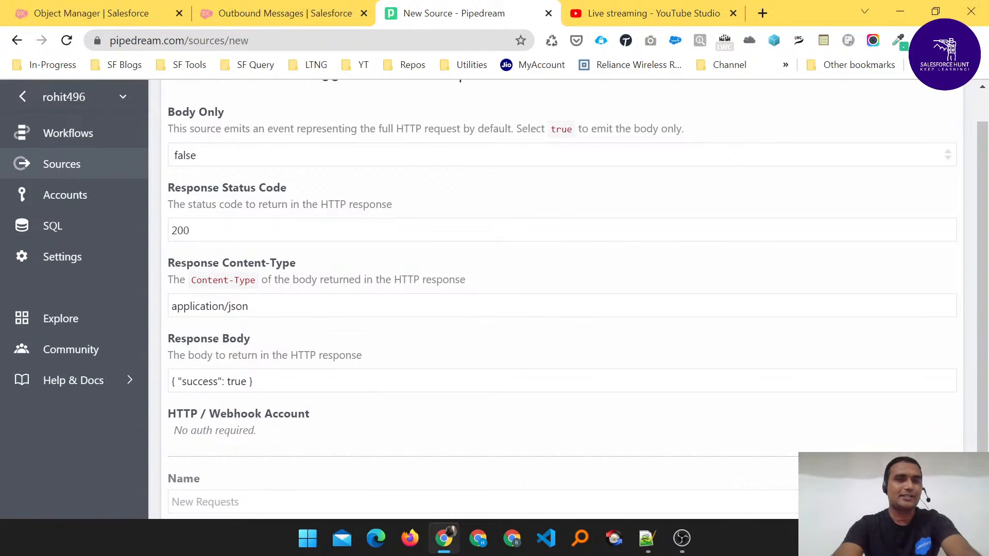
- Set the new source's Response Content-Type to application/xml
key(BackSpace)
key(BackSpace)
key(BackSpace)
key(BackSpace)
key(BackSpace)
text(/xml)
scroll(386, 332, down, 1)
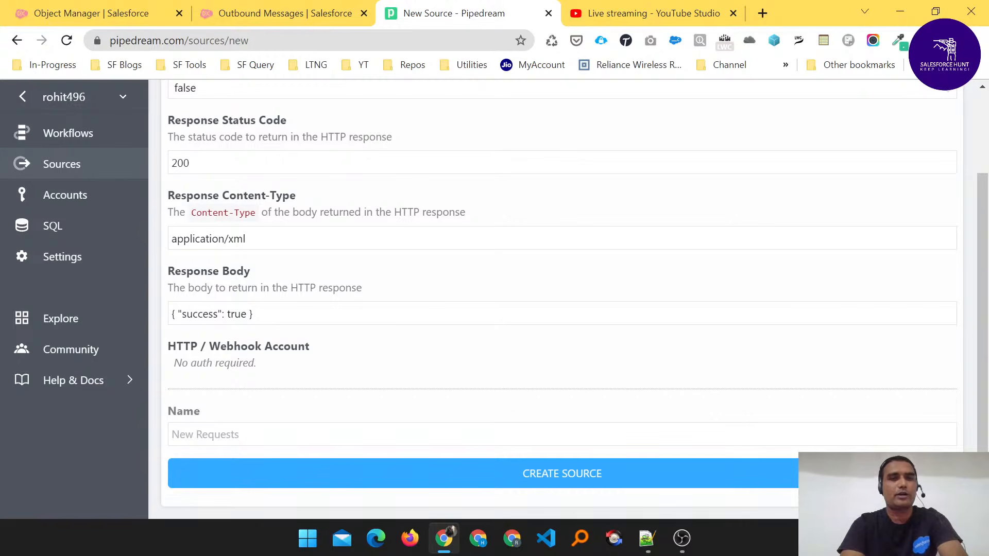
- Name the source "Account Rating" and create it
click(253, 314)
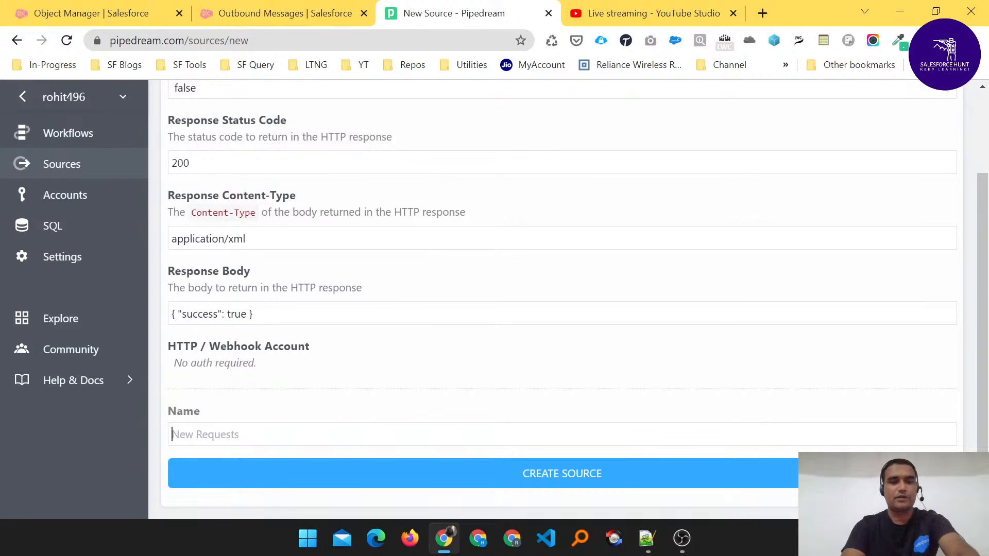
text(Account )
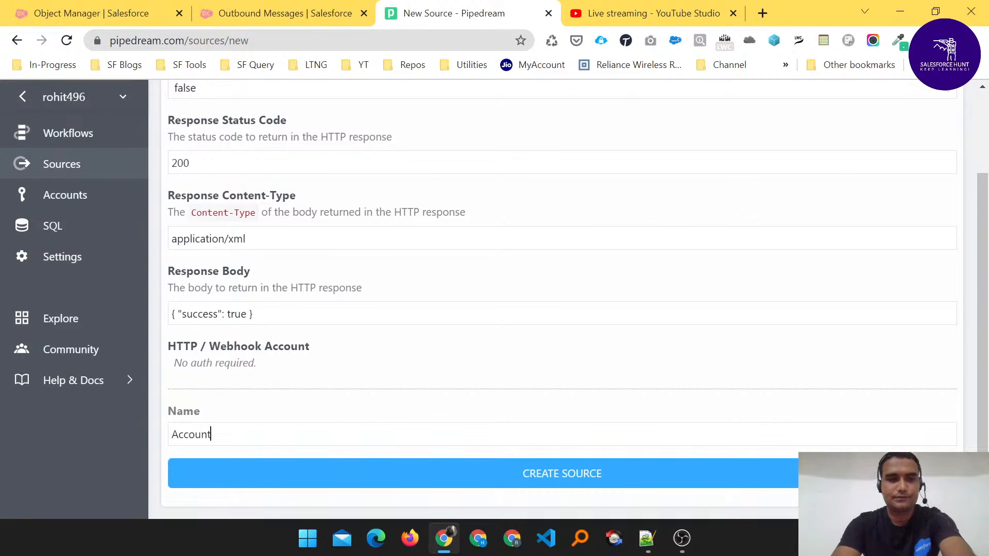
text(Rating)
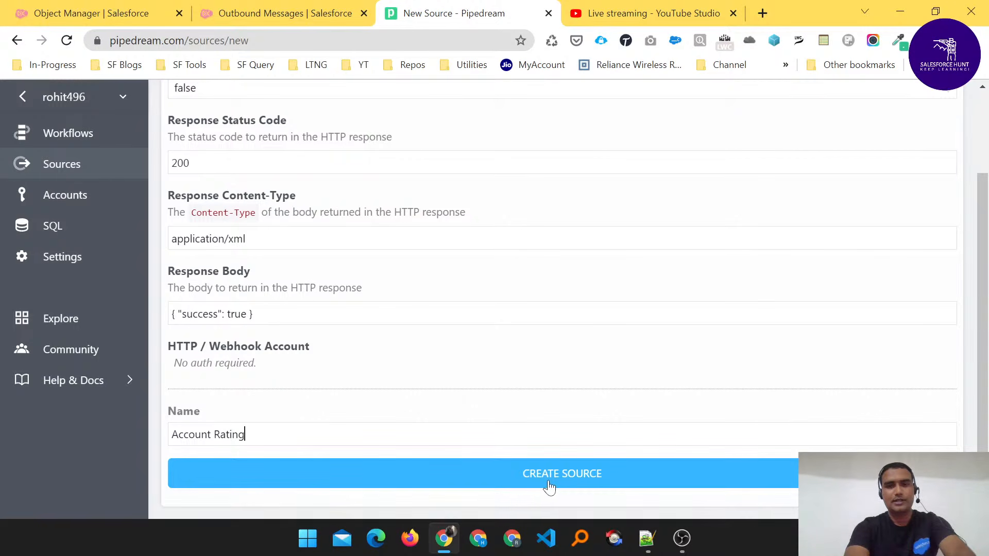
click(530, 484)
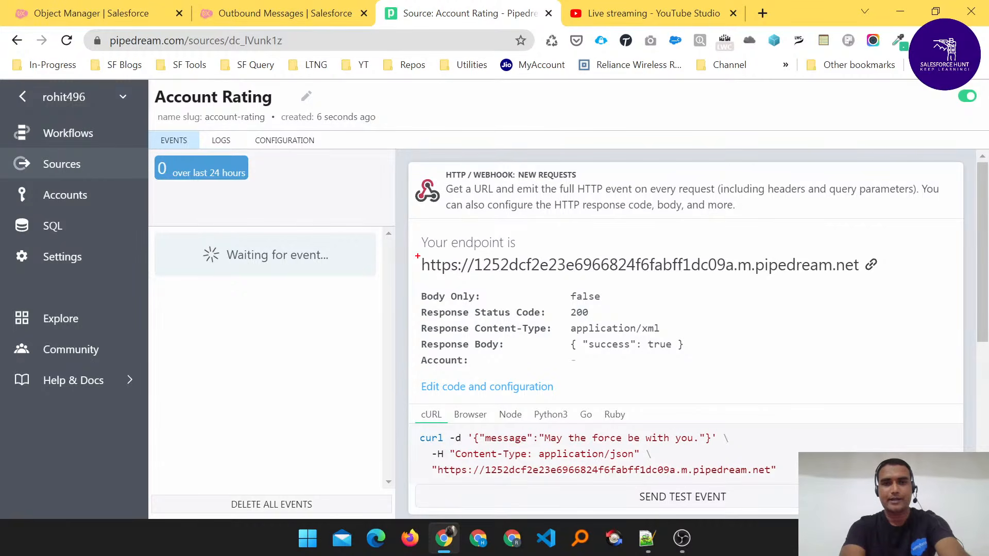
- Copy the source's endpoint address and paste it as the Endpoint URL of the Salesforce outbound message
mouse_move(415, 254)
mouse_down()
mouse_move(600, 278)
mouse_move(917, 279)
mouse_move(896, 282)
mouse_up()
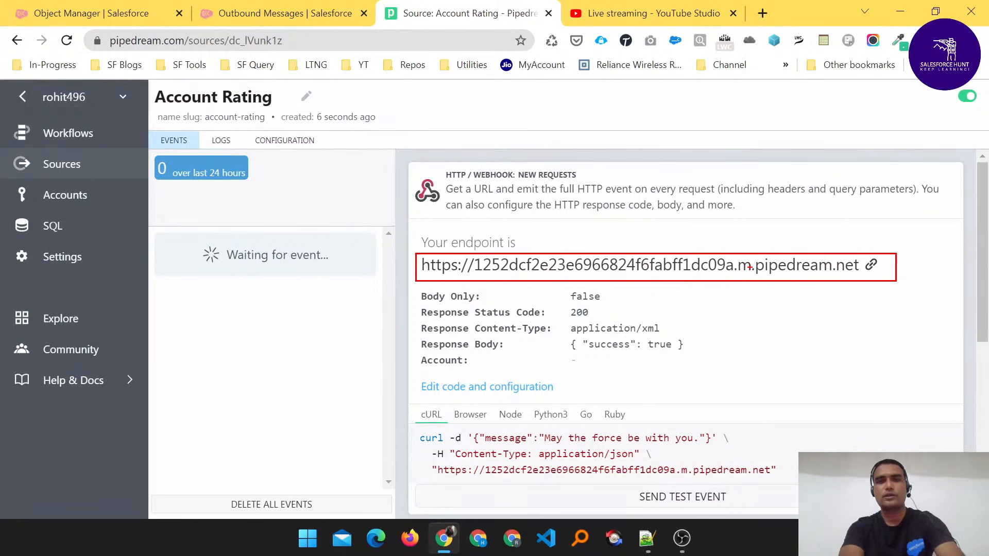
key(Escape)
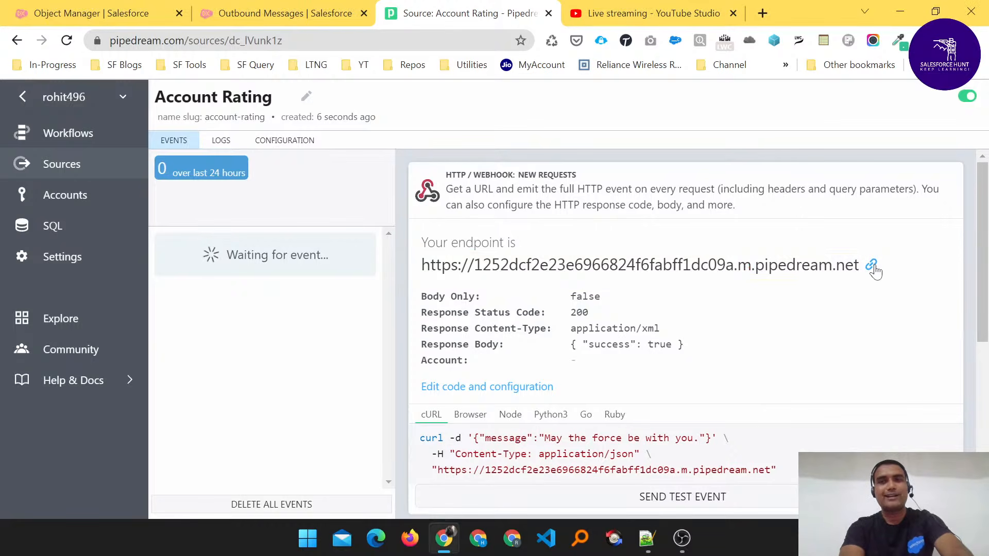
click(871, 267)
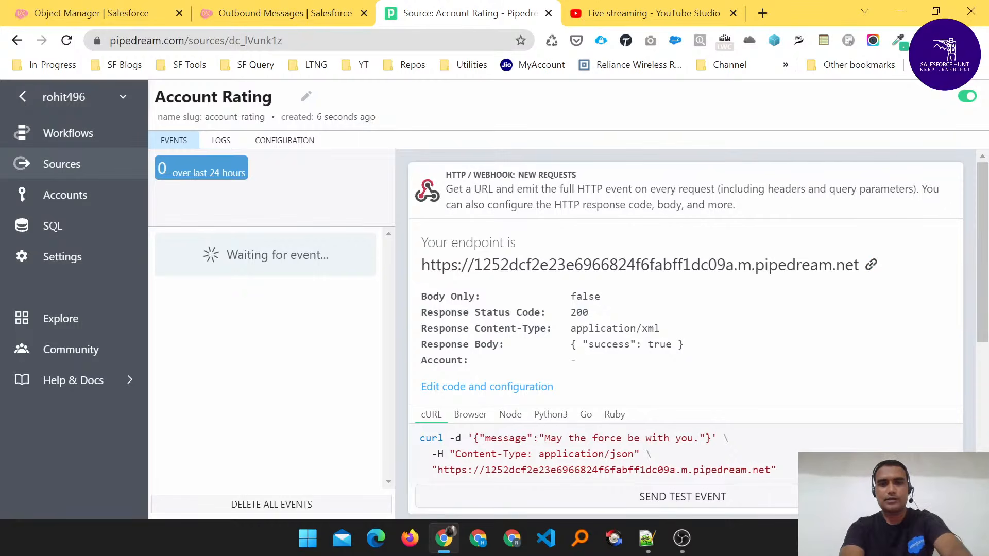
click(287, 14)
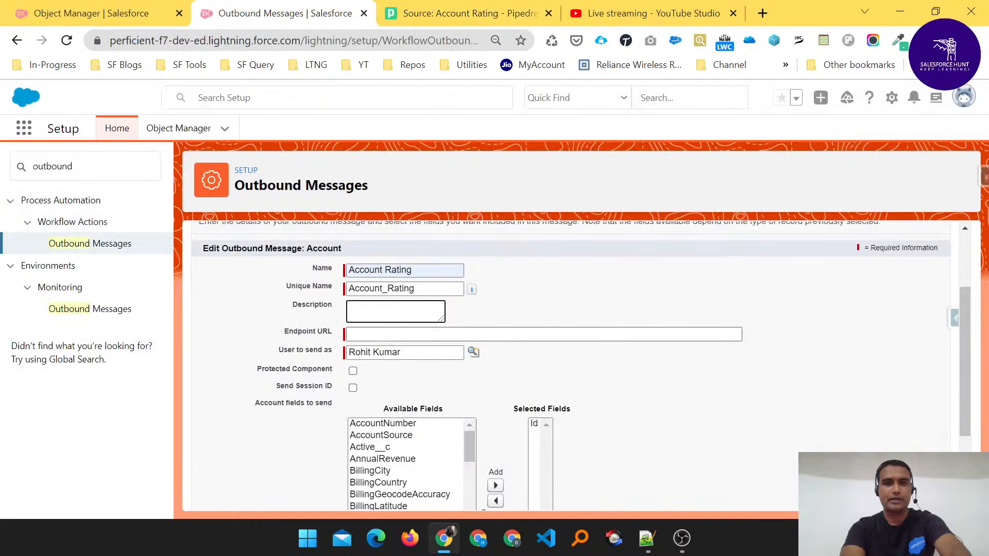
click(443, 334)
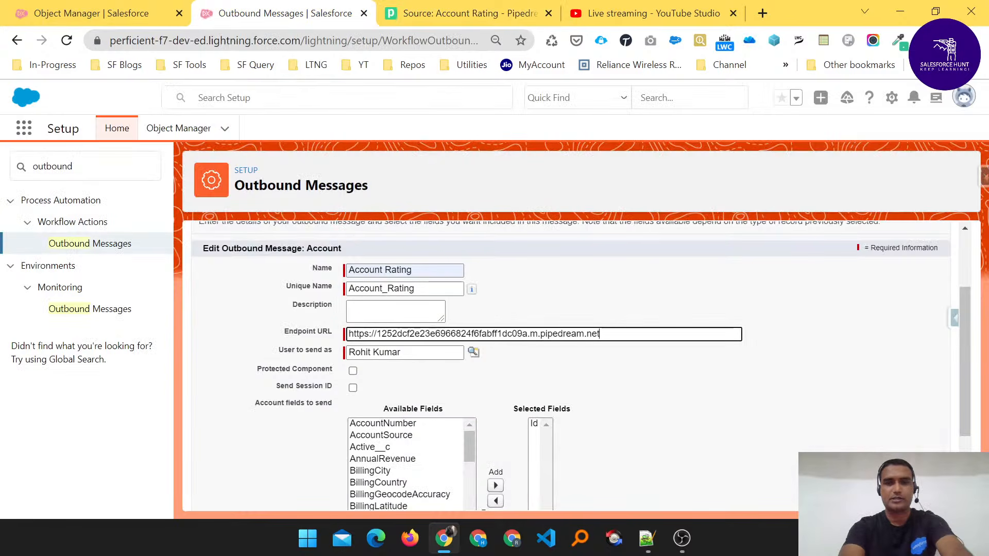
- Enable Protected Component and Send Session ID for the outbound message
scroll(718, 394, down, 1)
scroll(718, 393, down, 1)
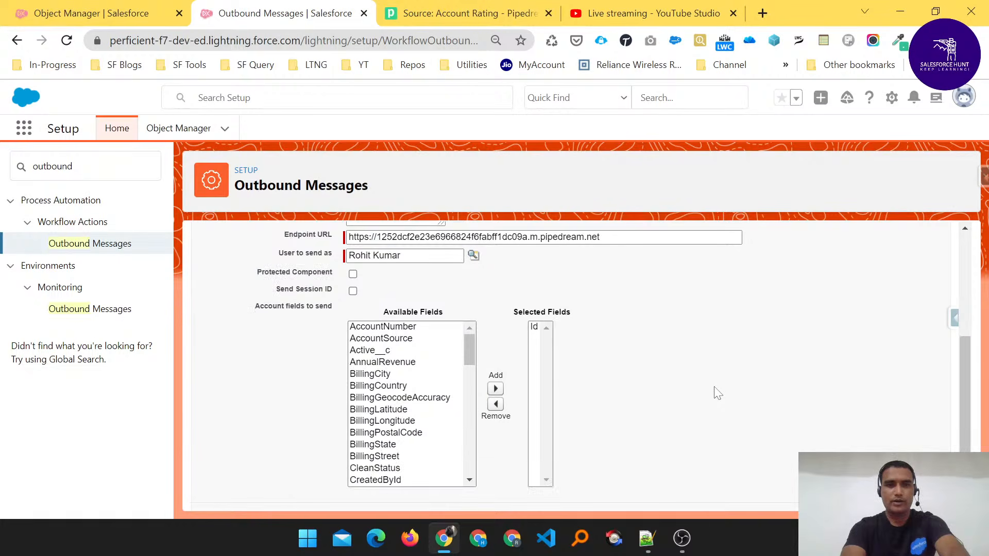
click(353, 275)
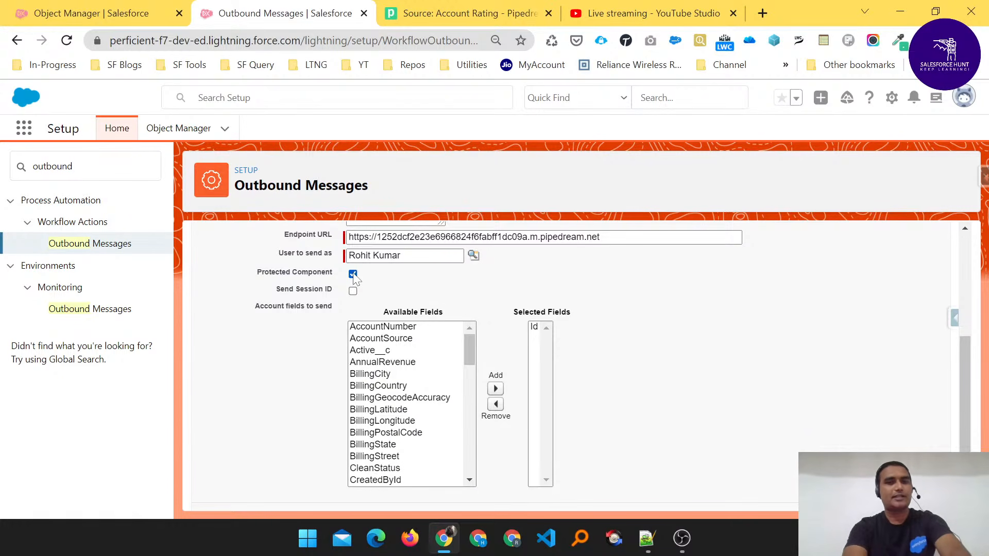
click(353, 291)
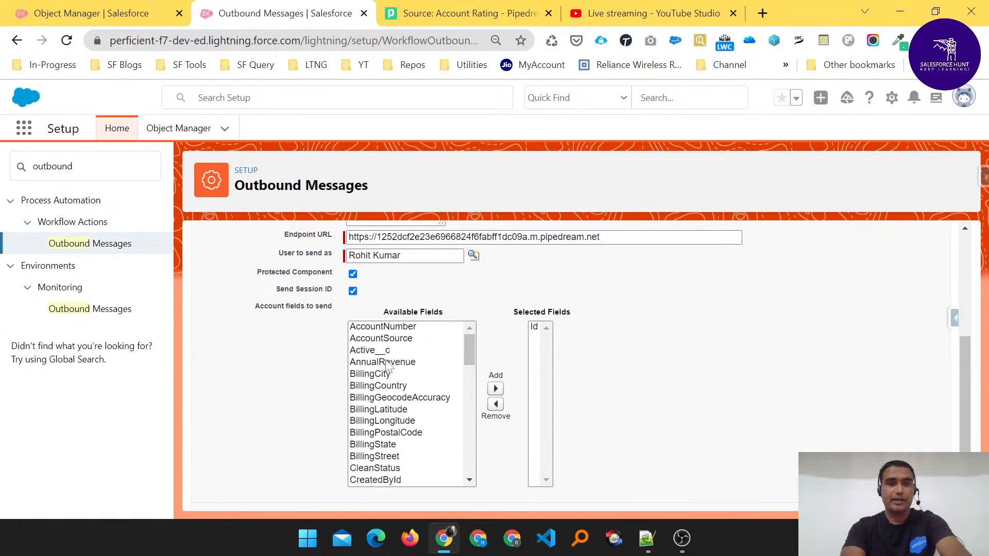
- Add the Active__c and Industry fields to the Account fields sent with the message
scroll(406, 368, down, 3)
scroll(407, 371, up, 3)
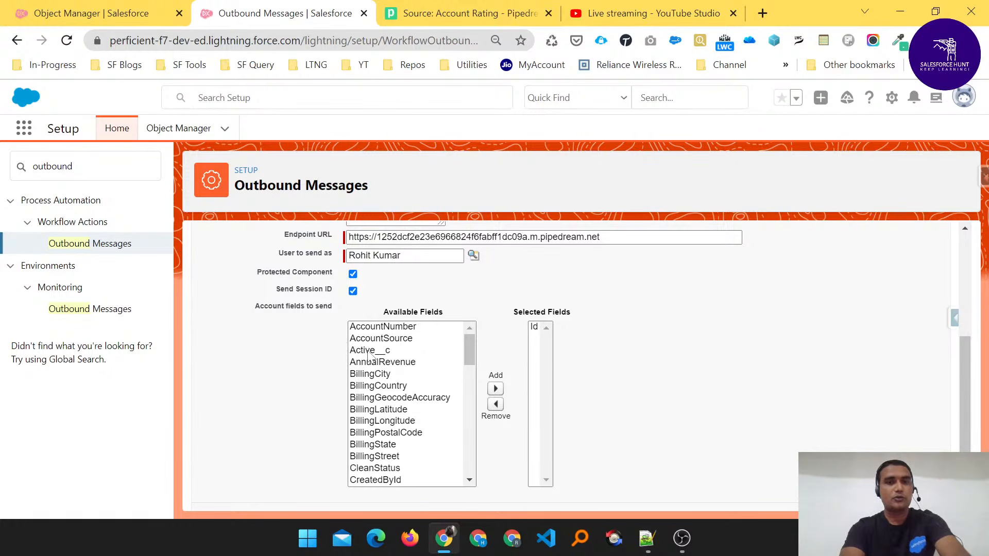
click(459, 350)
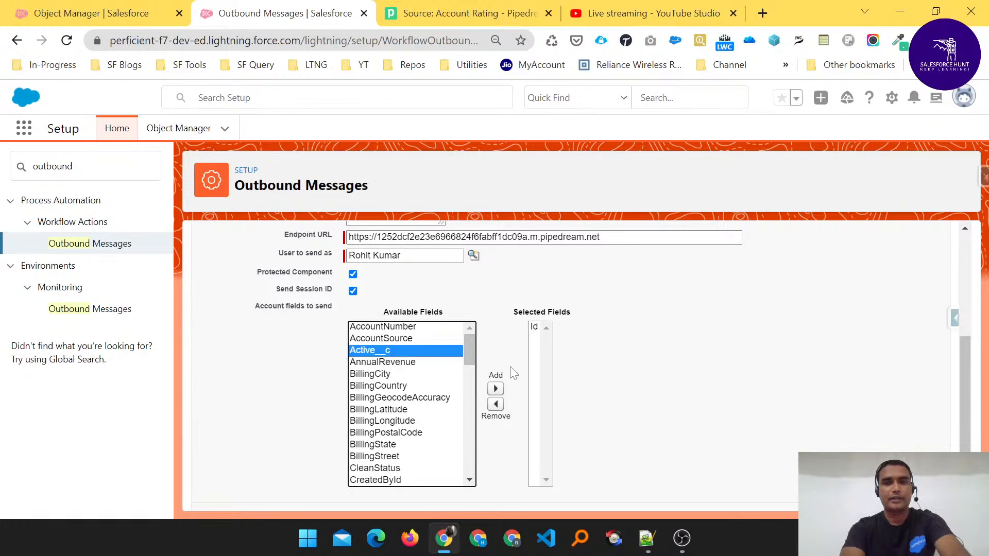
click(495, 389)
scroll(396, 407, down, 5)
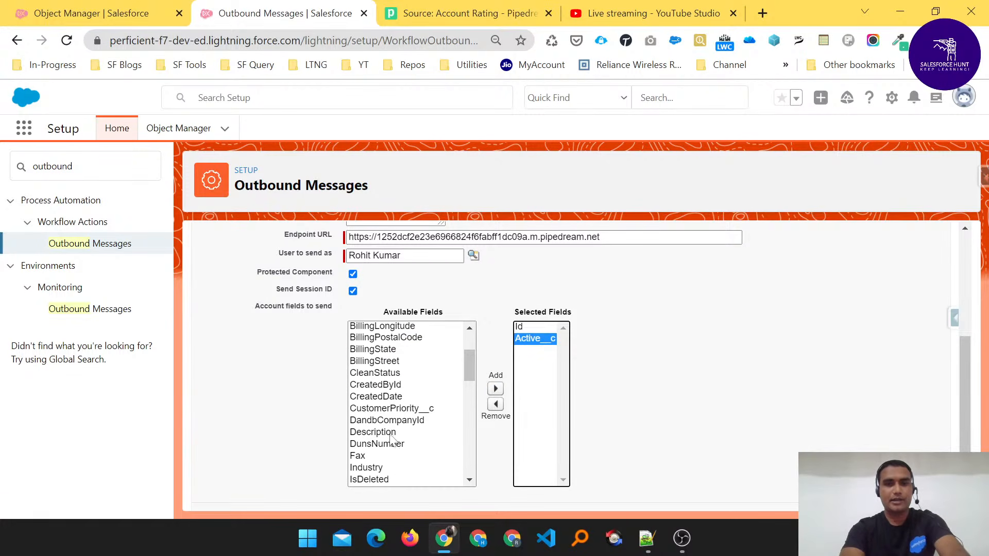
click(373, 407)
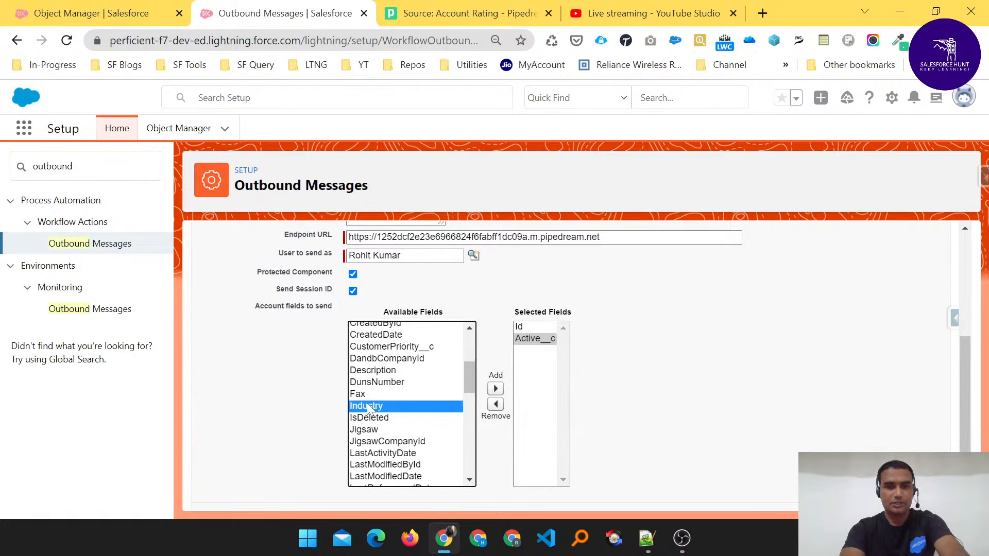
click(495, 389)
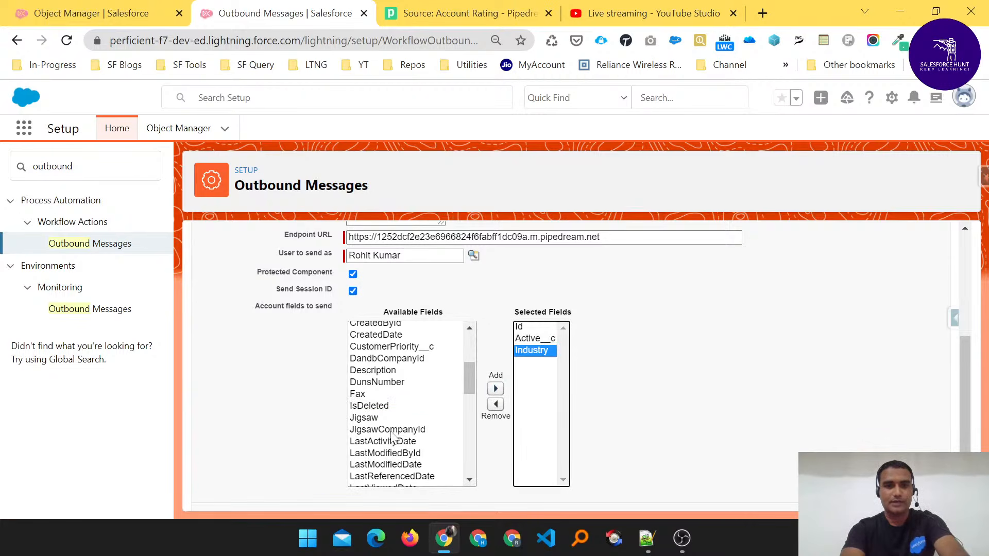
- Add the Name and Rating fields to the Account fields sent with the message
scroll(392, 437, down, 3)
click(370, 450)
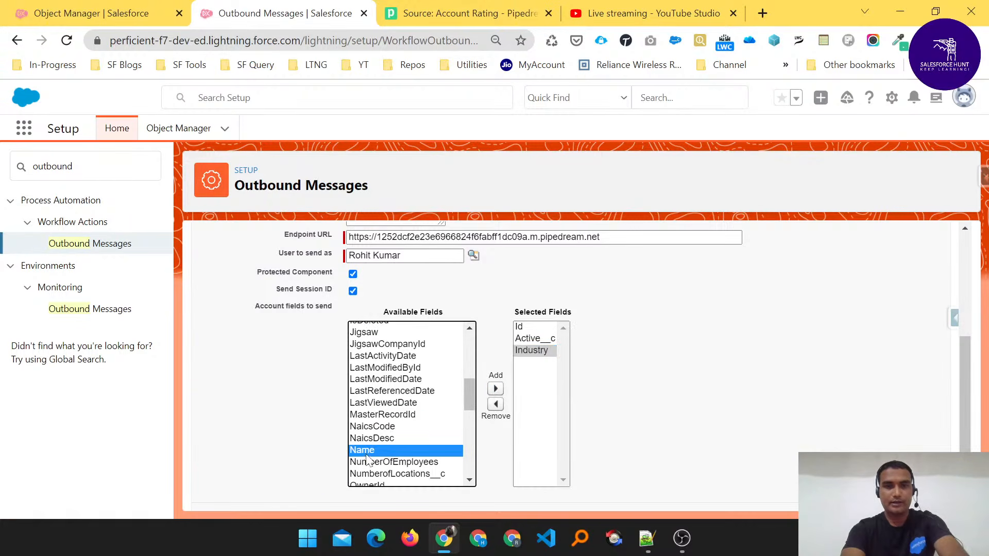
click(495, 389)
scroll(409, 428, down, 3)
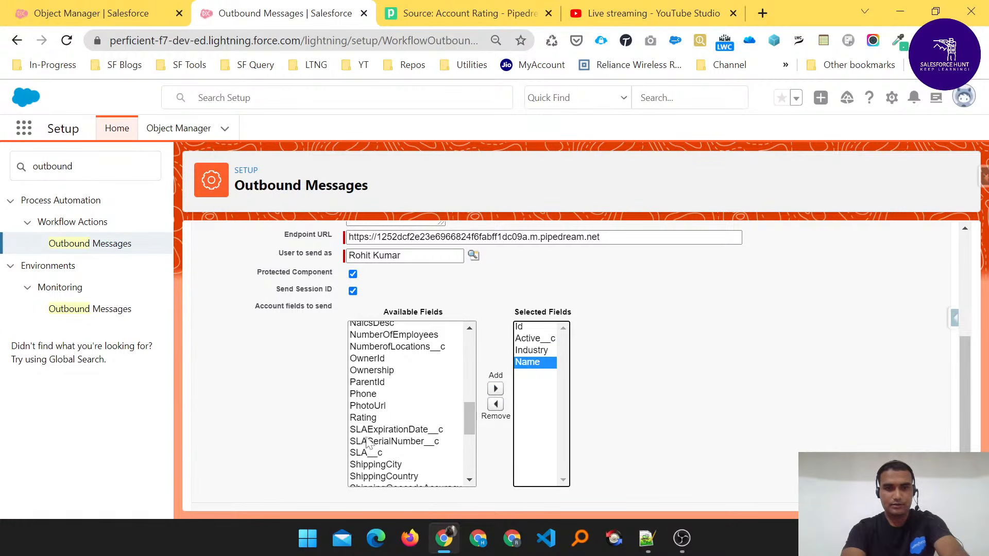
click(364, 418)
click(496, 389)
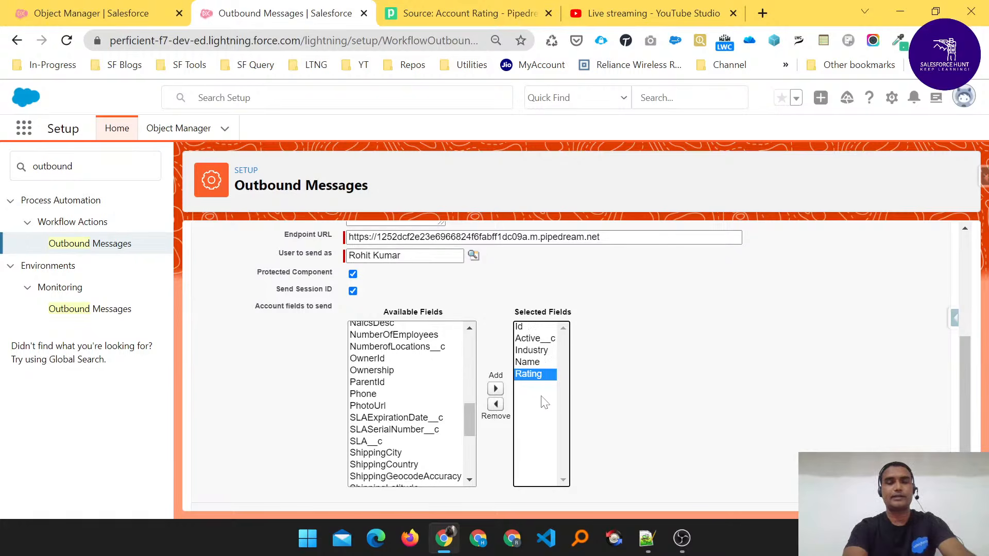
- Save the outbound message and look over its detail page
scroll(602, 405, down, 1)
scroll(600, 403, up, 5)
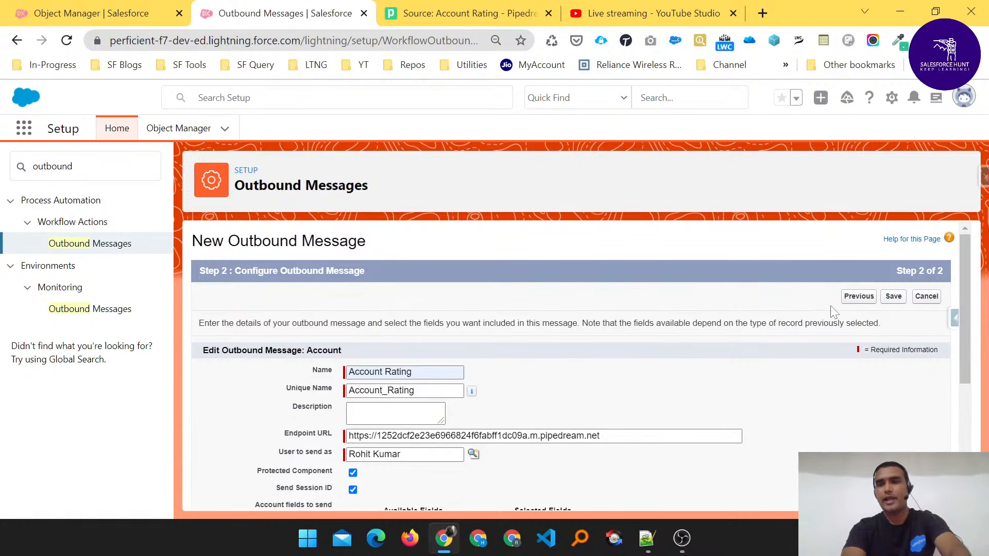
click(894, 297)
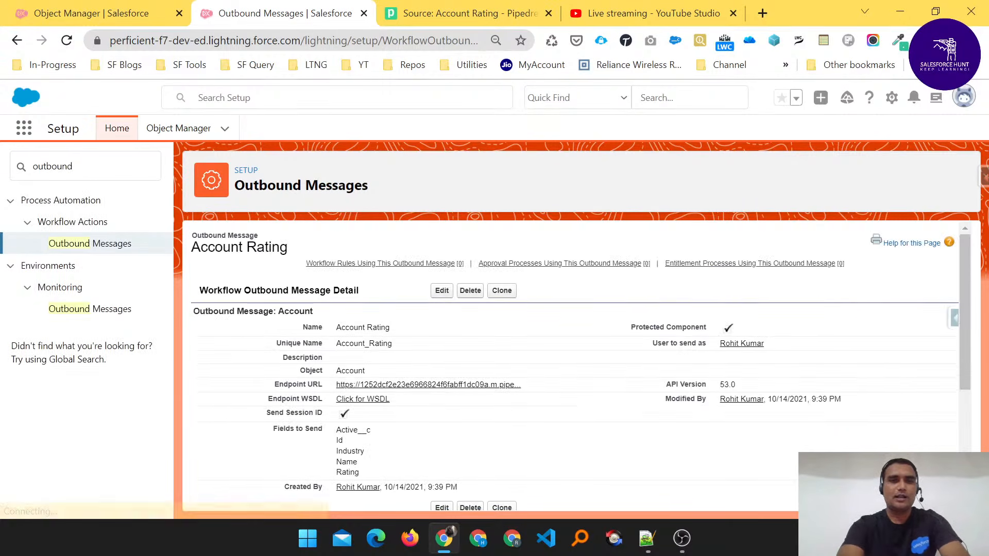
scroll(575, 366, down, 4)
scroll(576, 366, up, 4)
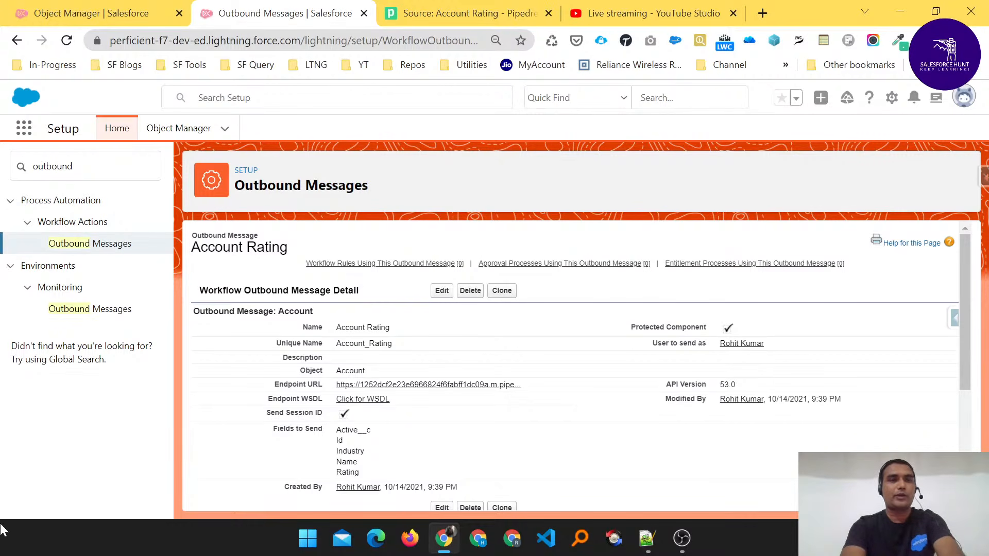
- Replace the setup navigation search with "flow"
drag(74, 166, 4, 157)
key(BackSpace)
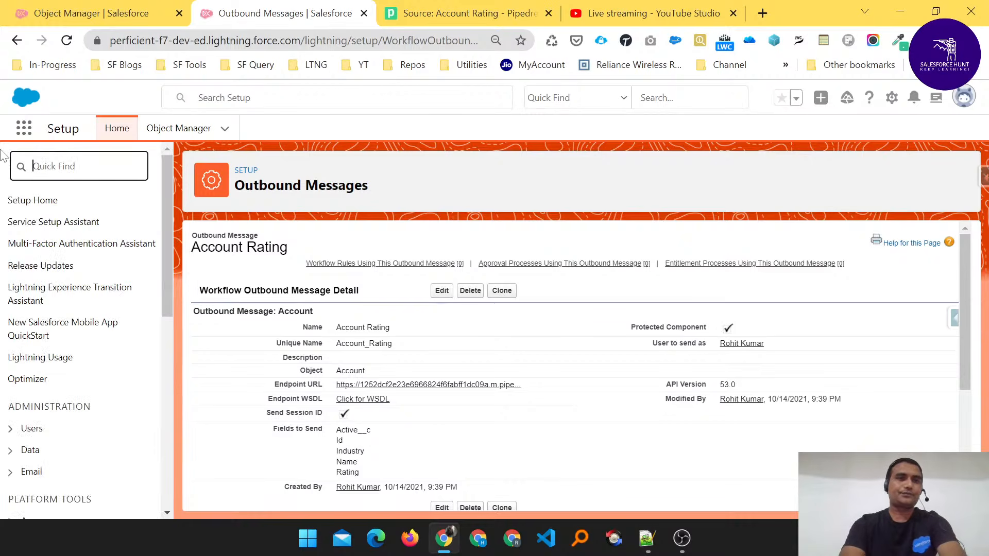
text(flow)
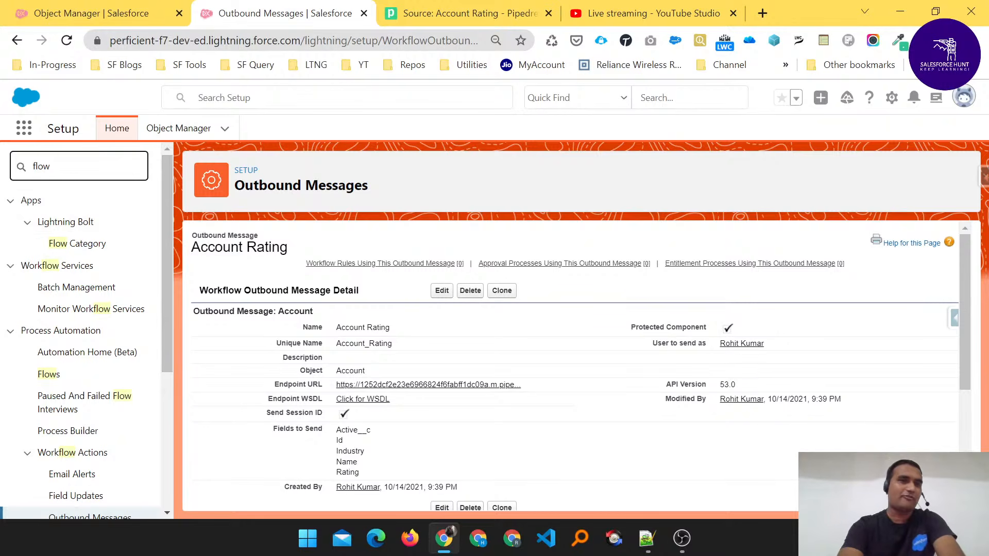
- Open the Flows setup page under Process Automation
scroll(103, 301, down, 1)
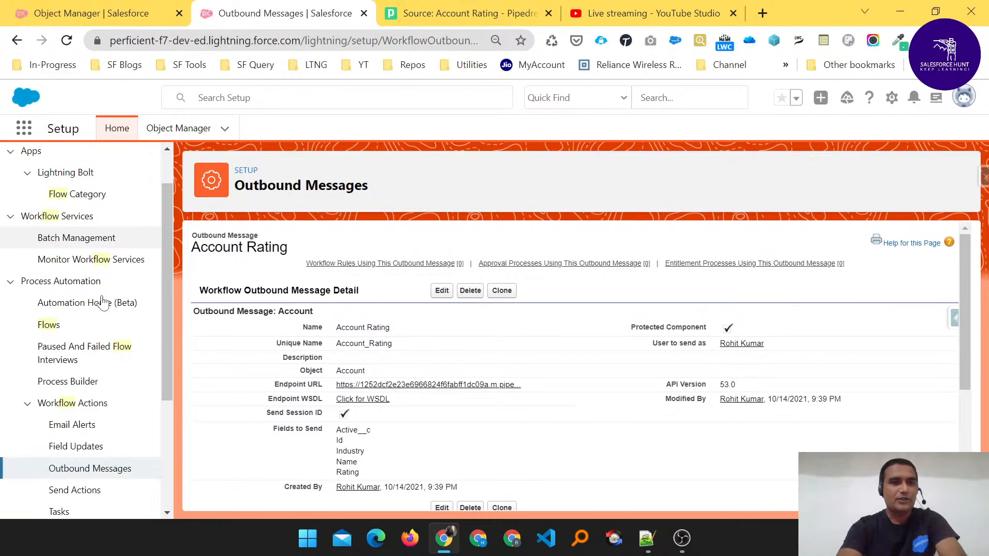
scroll(103, 302, down, 2)
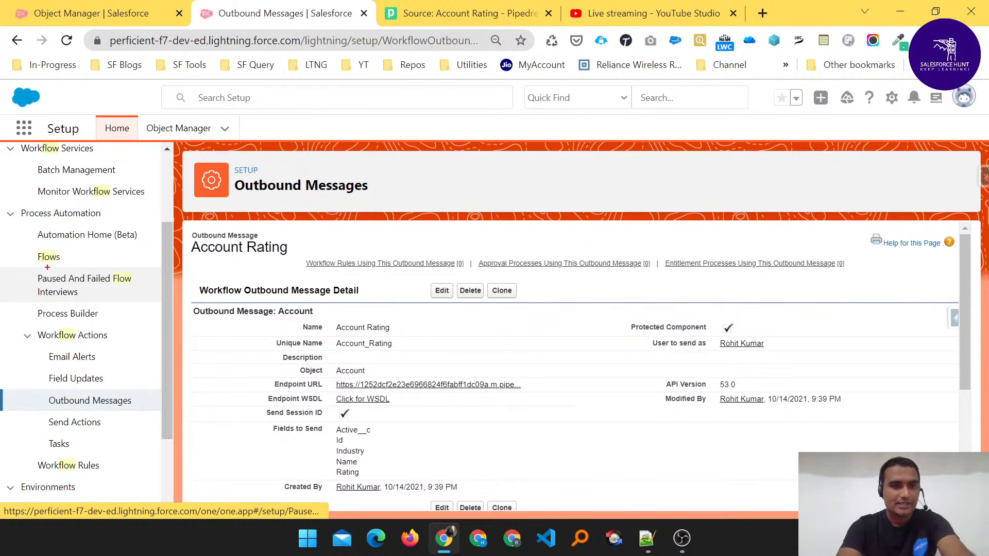
mouse_move(25, 247)
mouse_down()
mouse_move(66, 270)
mouse_move(82, 252)
mouse_move(7, 265)
mouse_move(31, 261)
mouse_up()
key(Escape)
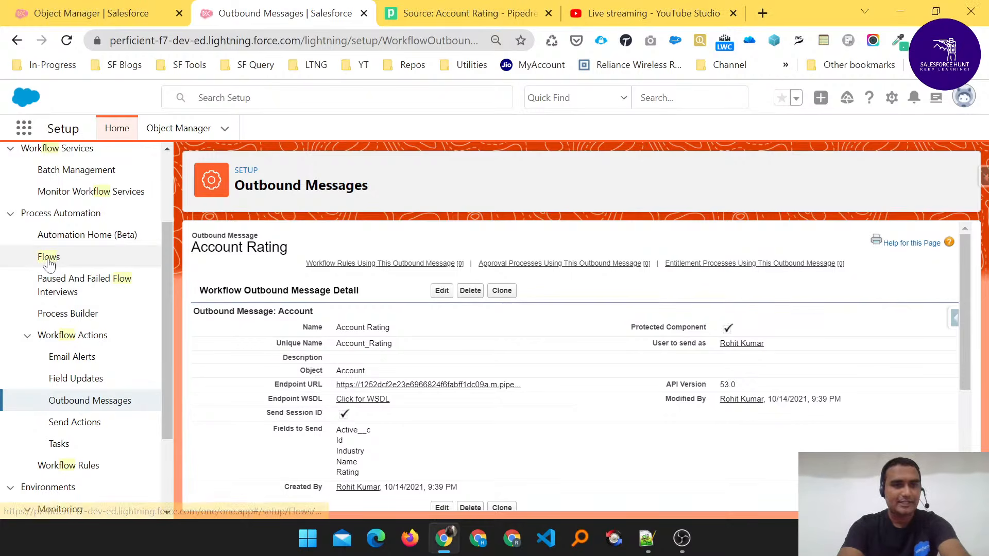
click(47, 257)
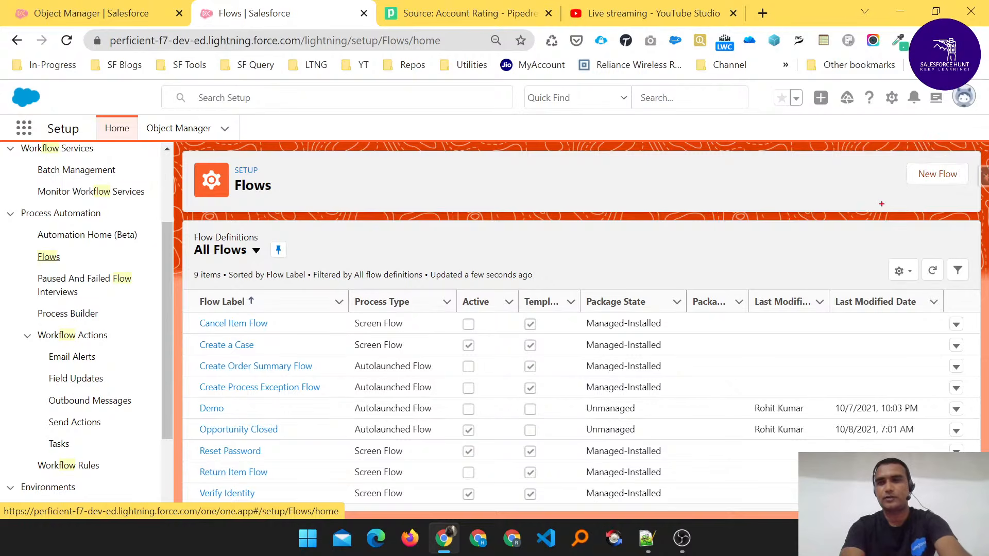
- Start a new flow of the Record-Triggered Flow type and proceed to the layout choice
mouse_move(903, 161)
mouse_down()
mouse_move(927, 196)
mouse_move(973, 192)
mouse_up()
click(939, 177)
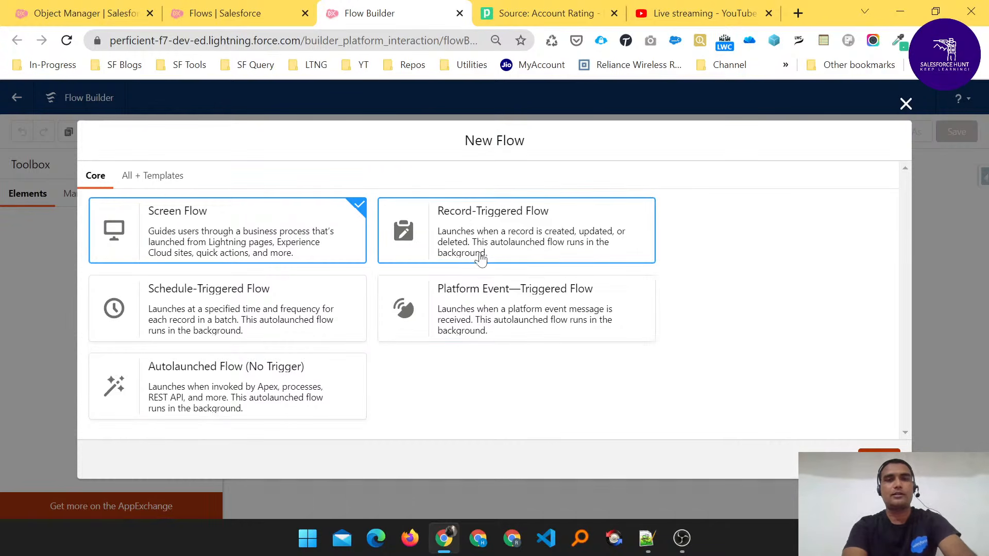
click(484, 232)
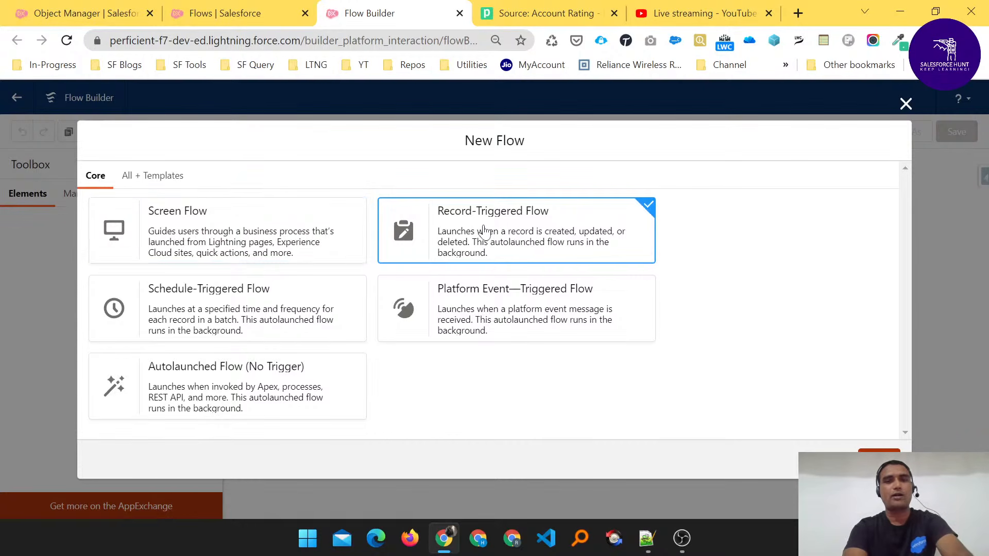
click(879, 461)
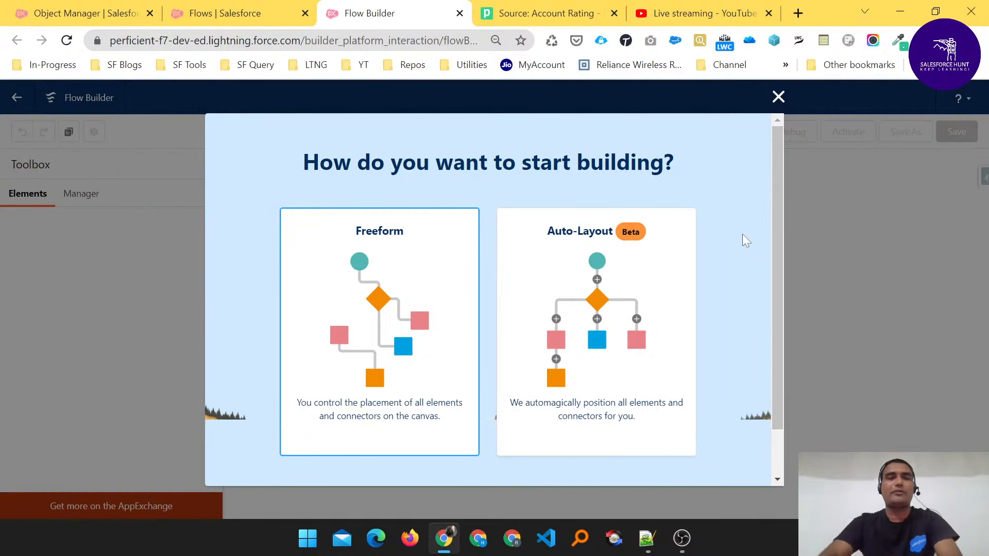
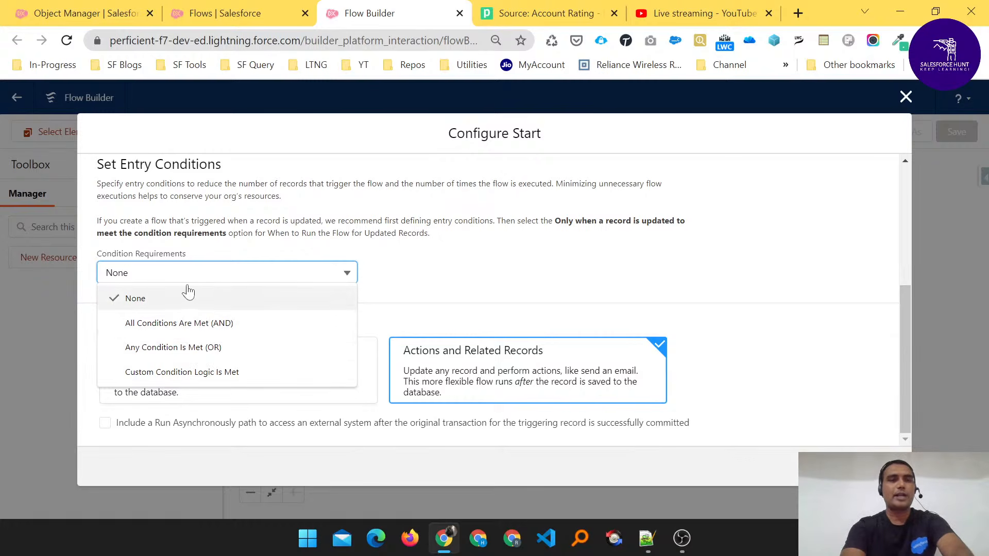
- Set the flow's entry conditions to All Conditions Are Met (AND) with Rating Equals Cold
click(186, 323)
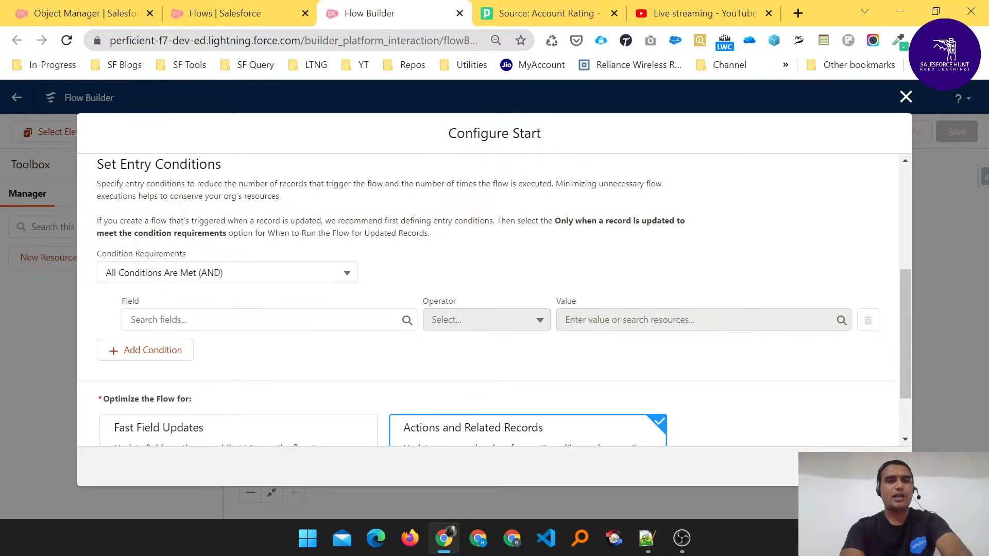
click(330, 320)
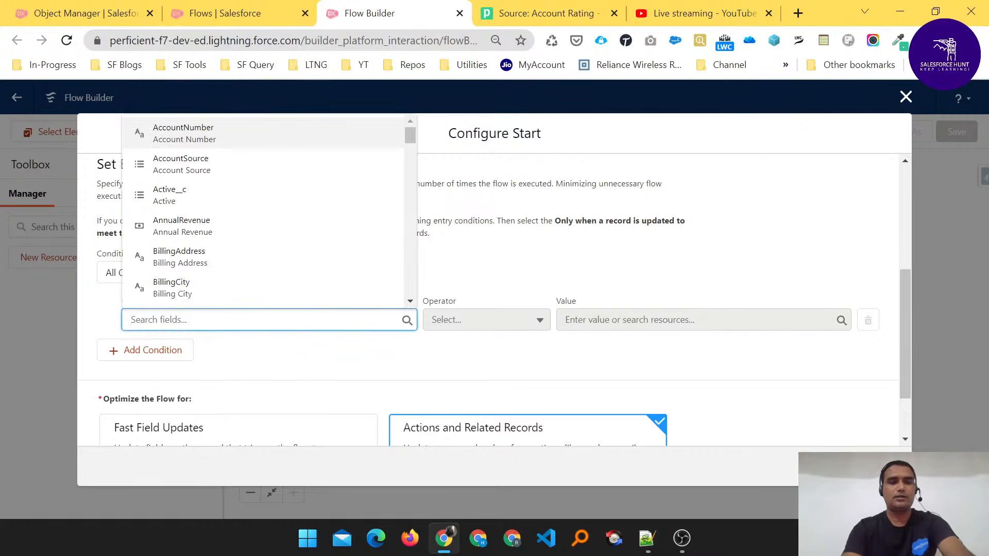
text(Rati)
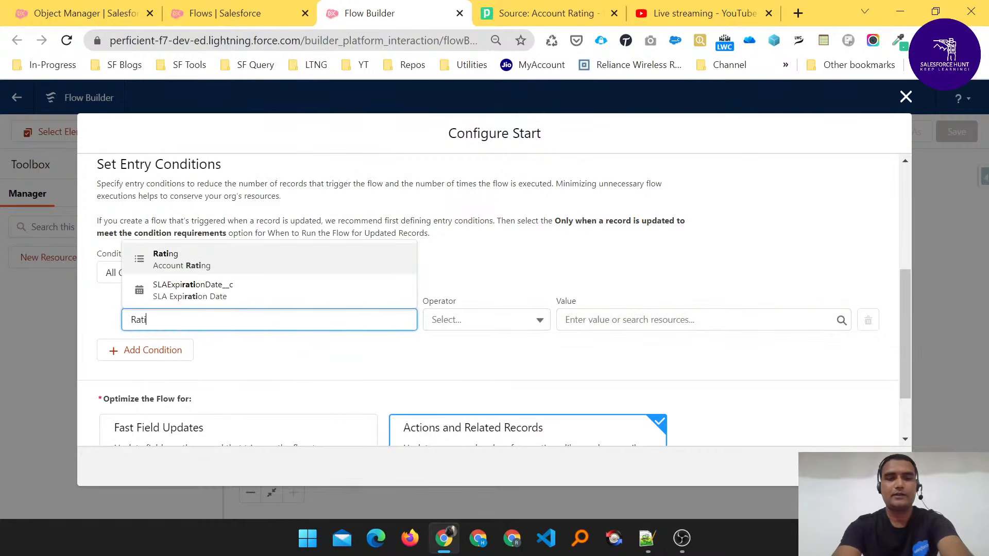
click(166, 259)
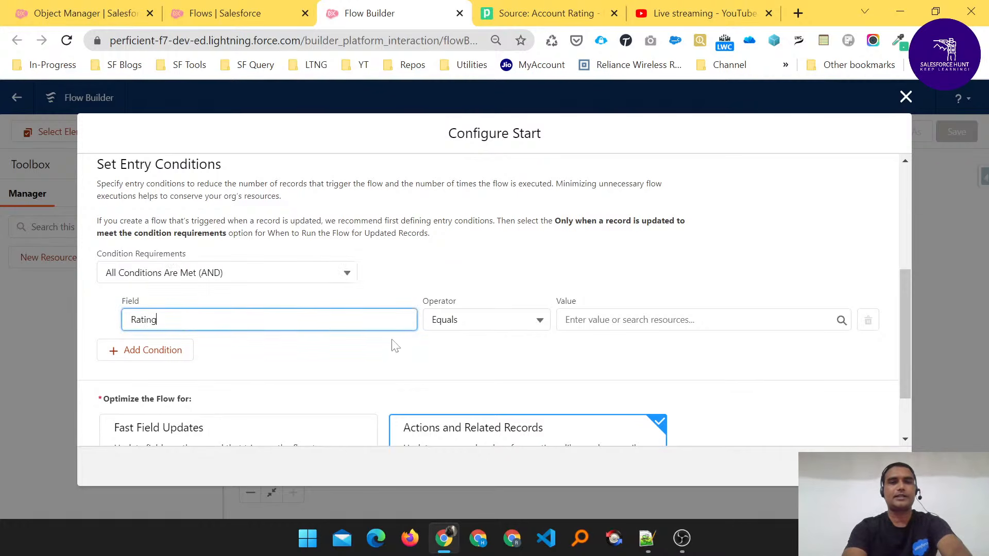
click(562, 320)
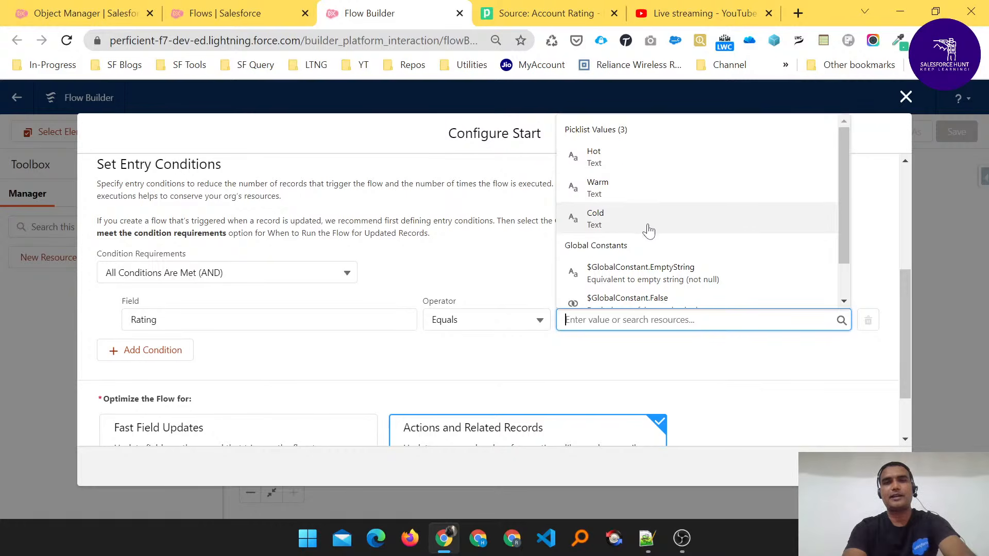
click(617, 222)
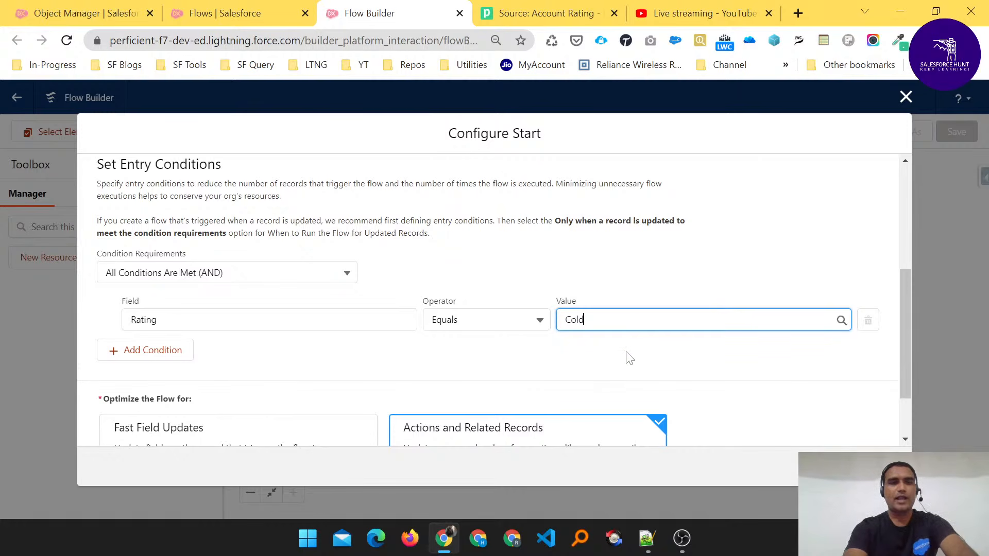
- Trigger the flow when a record is created or updated, and finish the start configuration
scroll(627, 354, down, 2)
scroll(627, 357, up, 5)
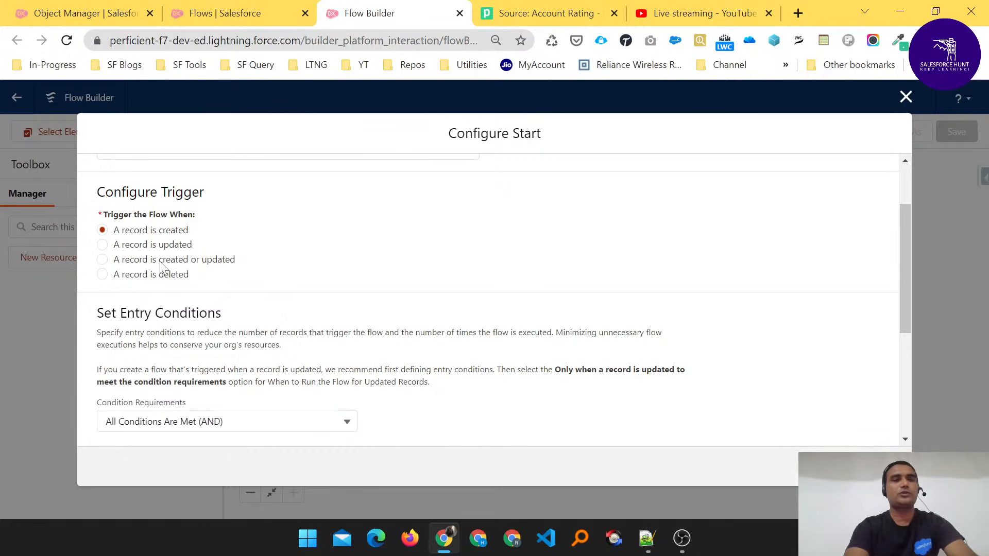
scroll(161, 267, down, 4)
scroll(161, 267, up, 5)
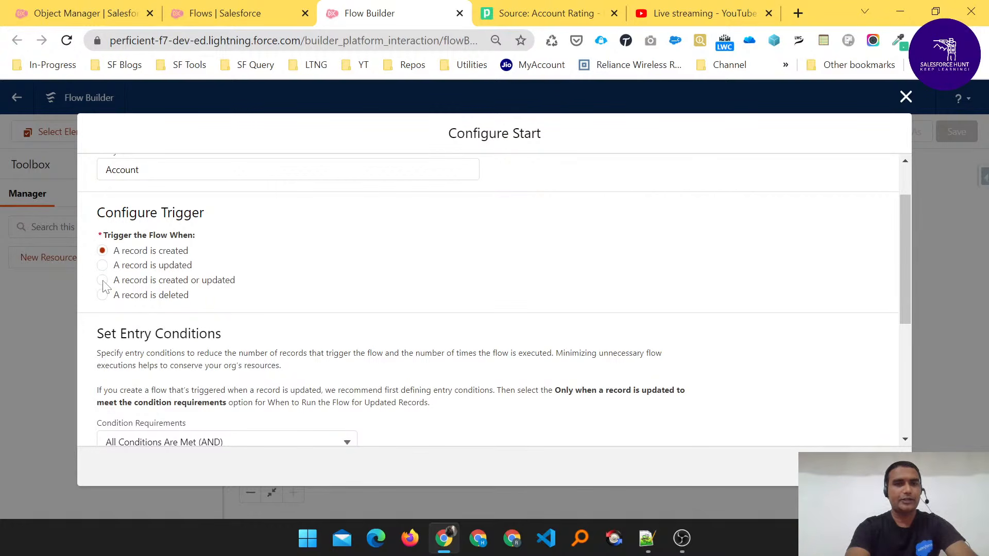
click(102, 280)
scroll(103, 282, down, 5)
scroll(104, 287, up, 4)
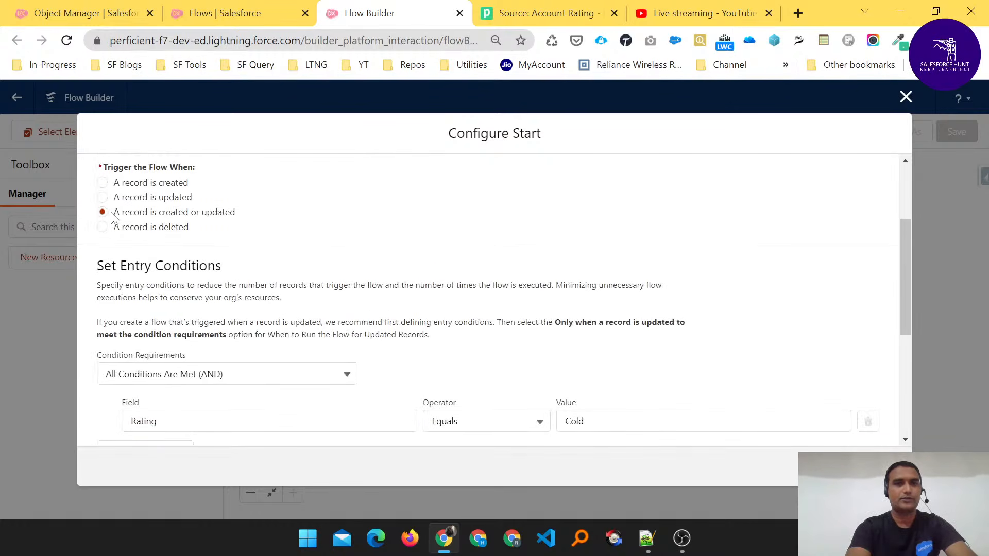
scroll(406, 286, down, 4)
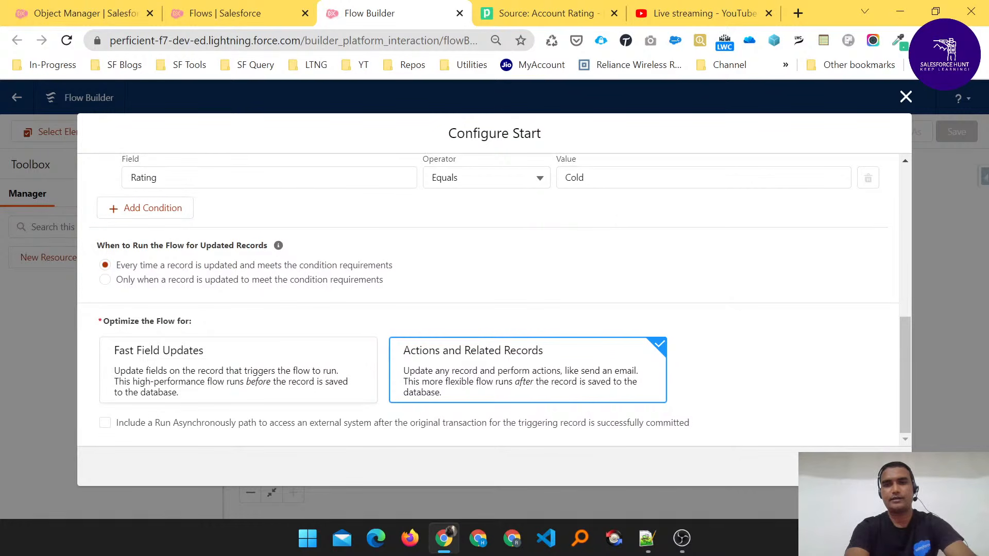
click(881, 466)
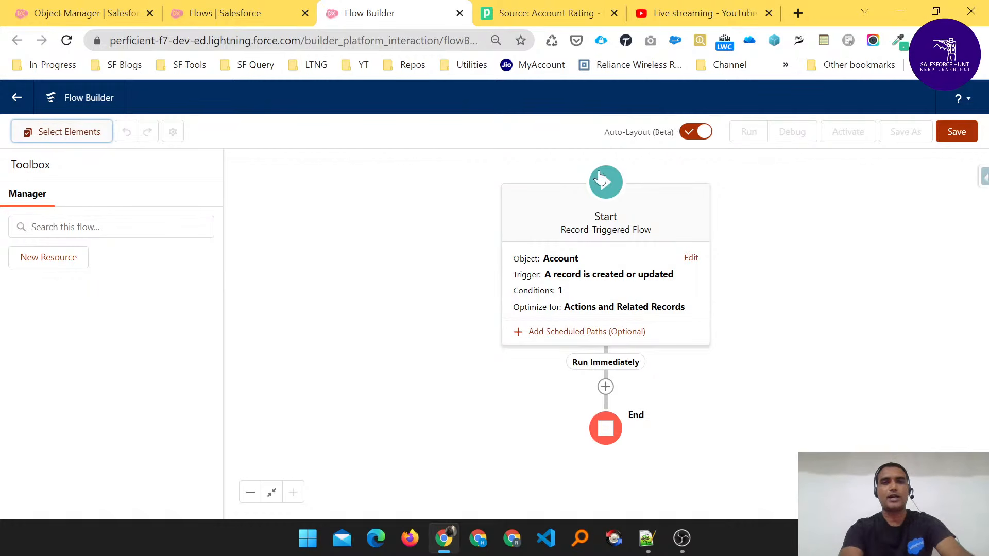
- Add an Action element after the start and choose the Account Rating action from the Outbound Message category
click(605, 387)
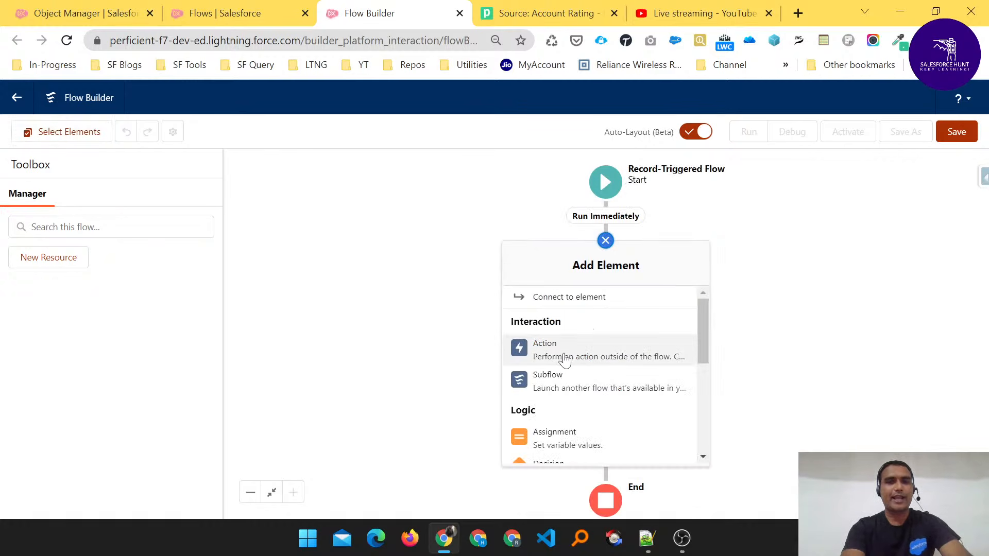
click(589, 351)
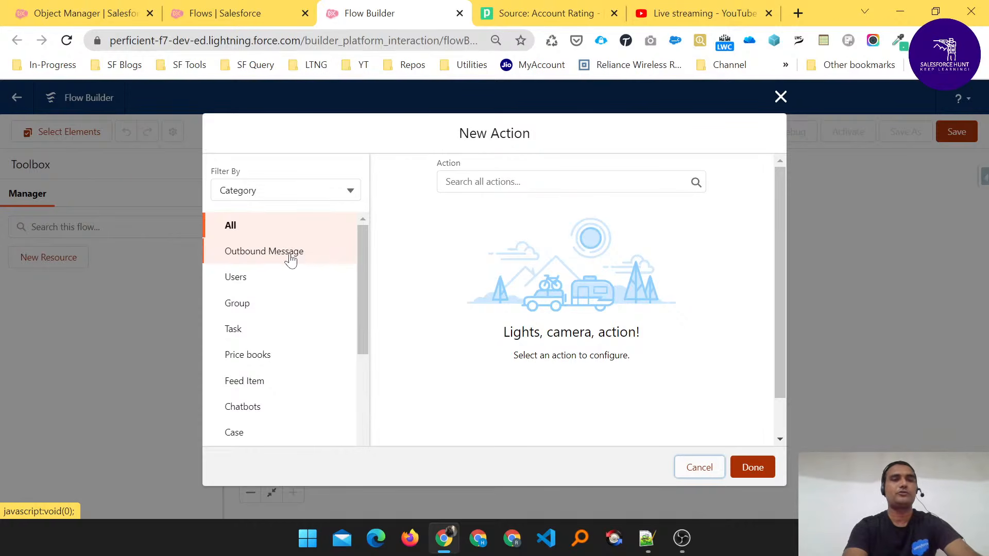
click(266, 255)
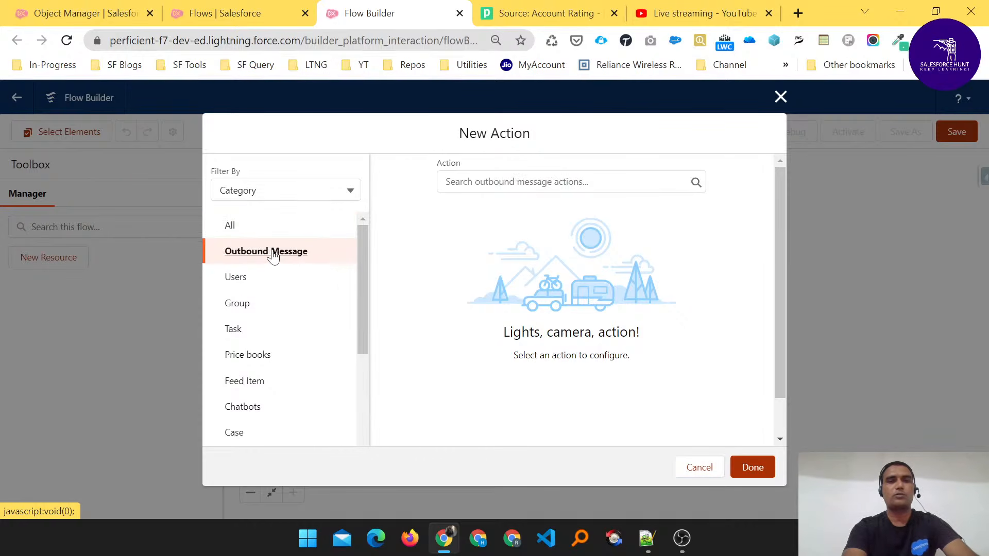
click(515, 181)
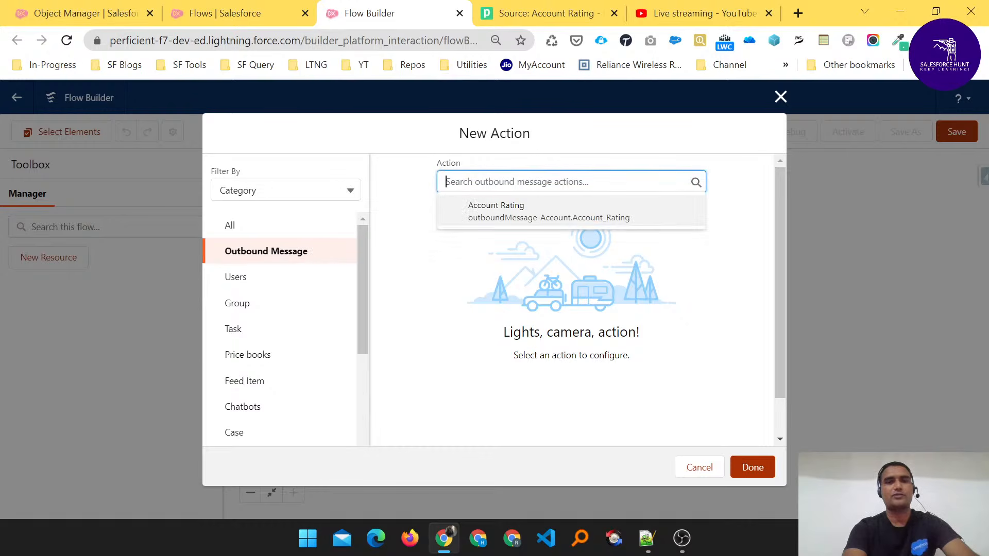
click(502, 215)
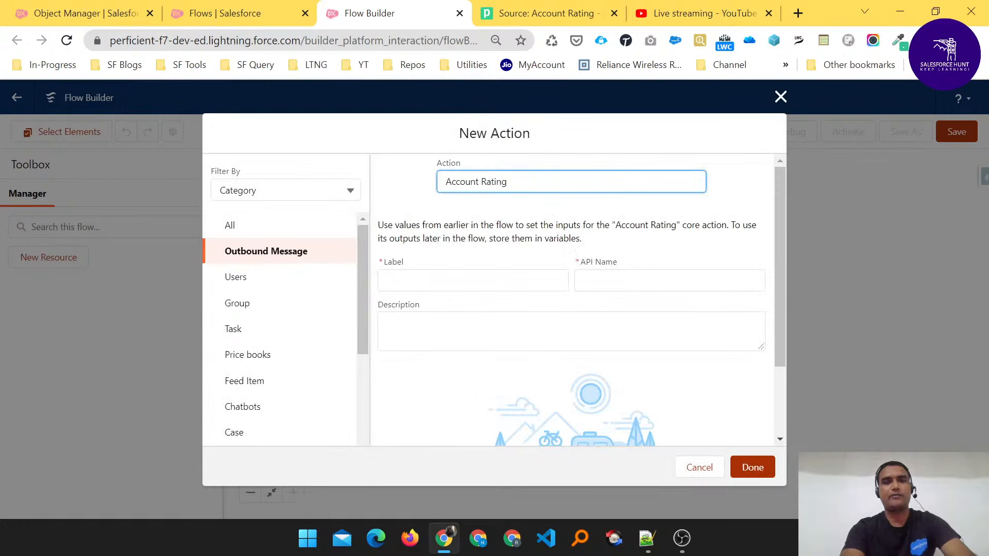
- Label the outbound message action "Account Rating" and finish adding it to the flow
click(433, 281)
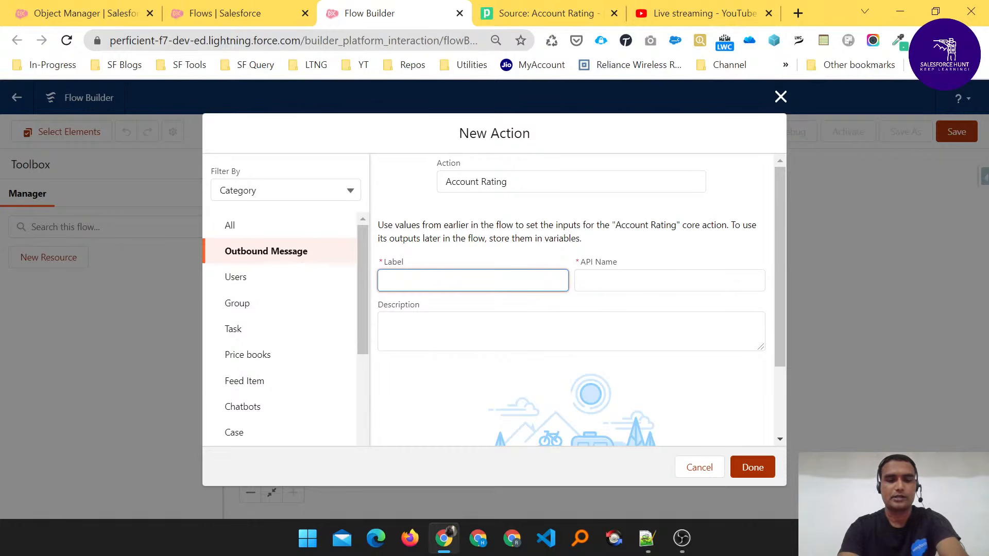
text(Account)
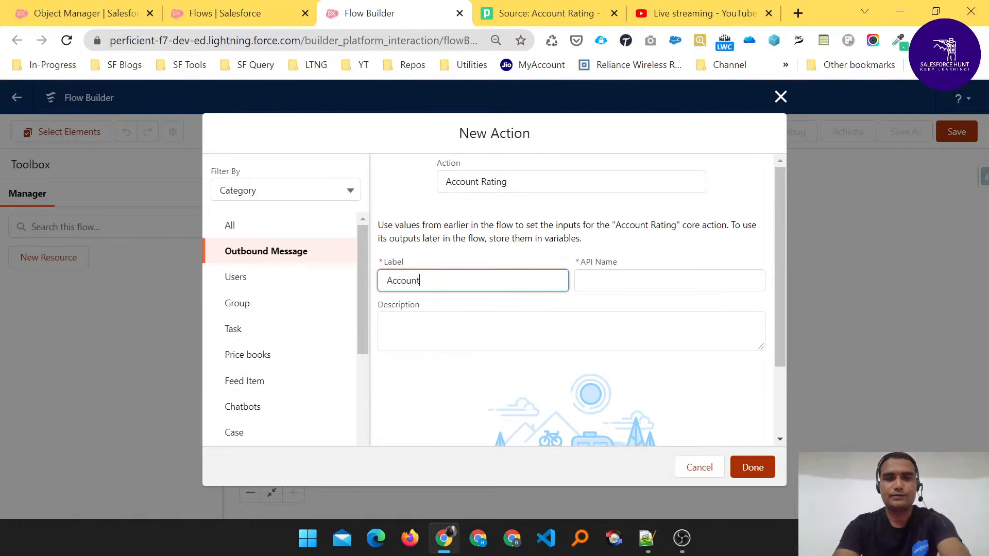
text( Rating)
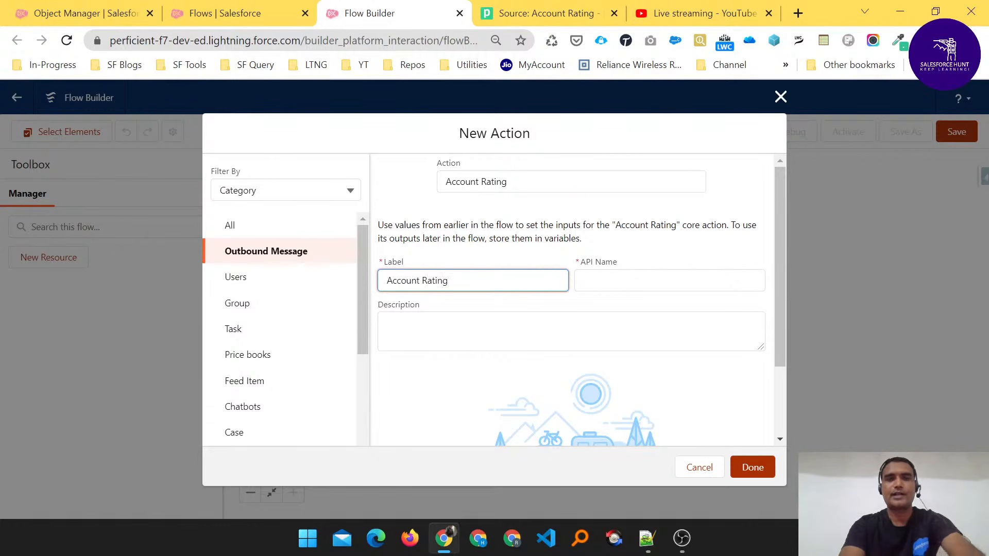
click(412, 331)
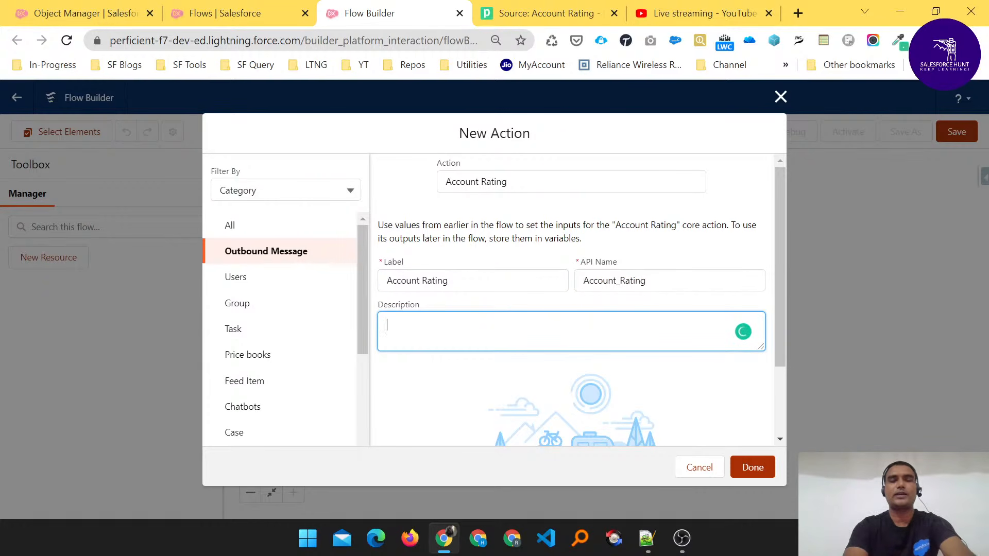
click(754, 468)
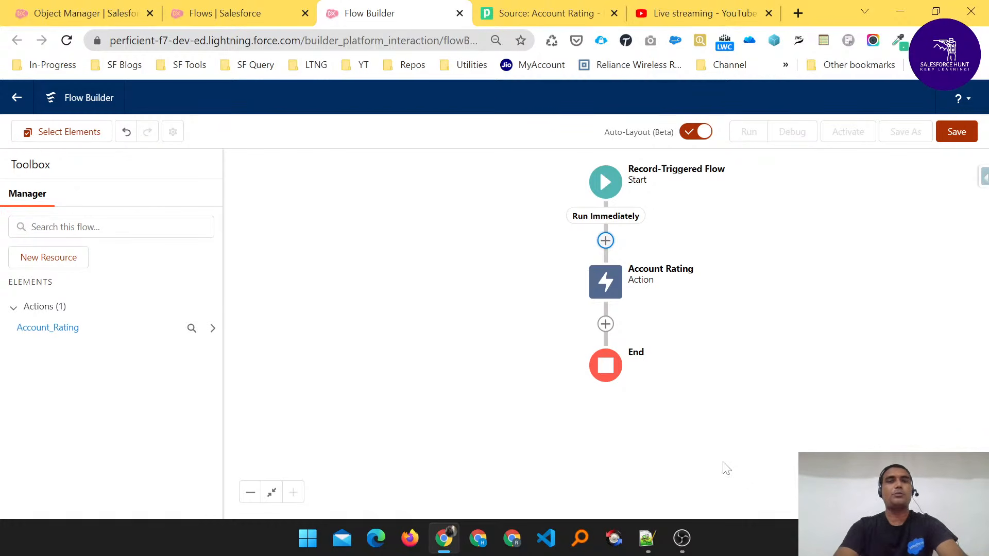
- Save the flow with the label "Account Rating" and the API name Account_Rating, leaving the description empty
click(958, 133)
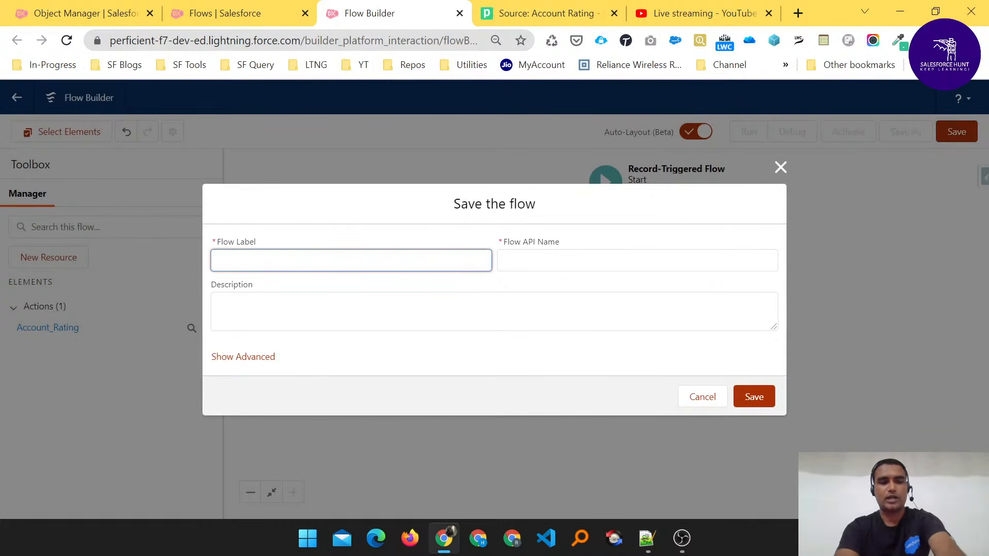
text(Account Ra)
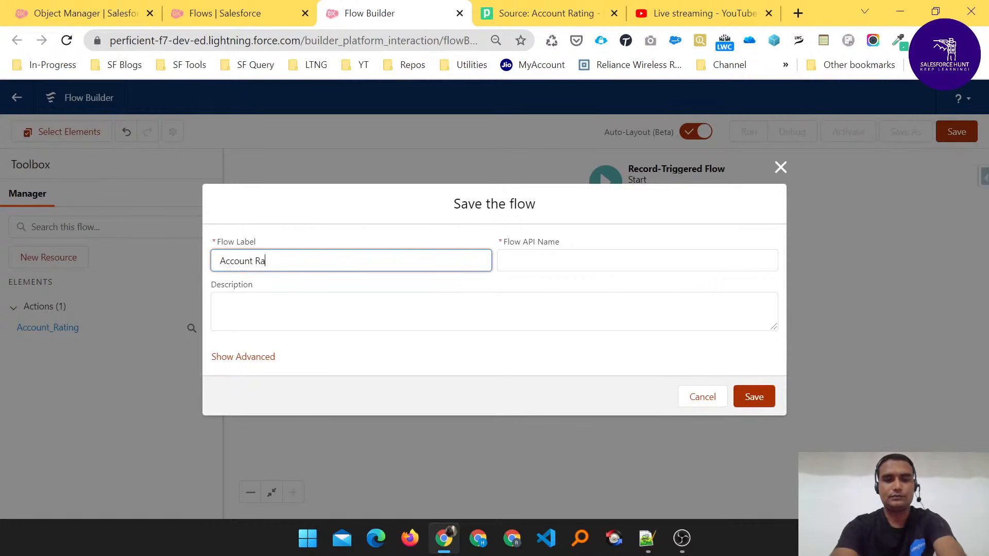
text(ting)
key(Tab)
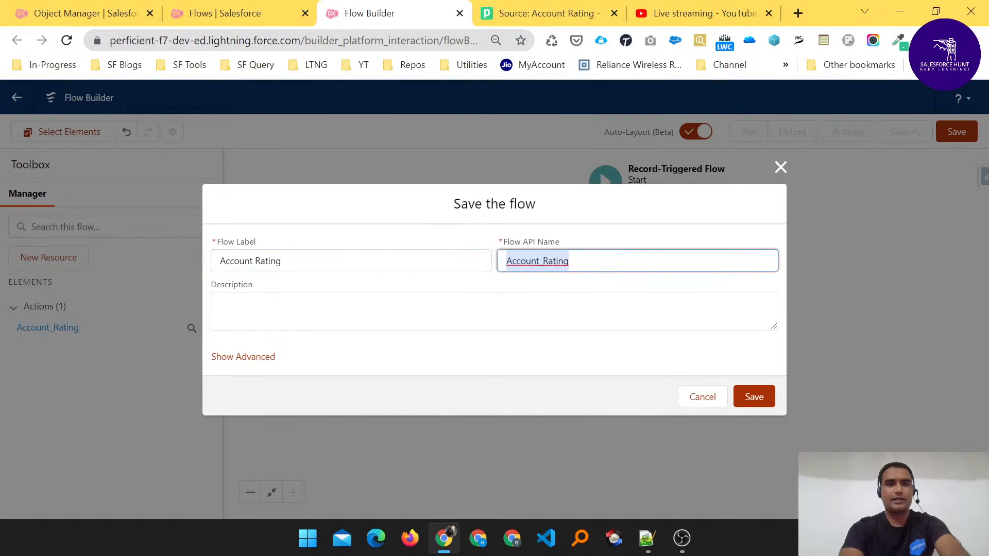
key(Tab)
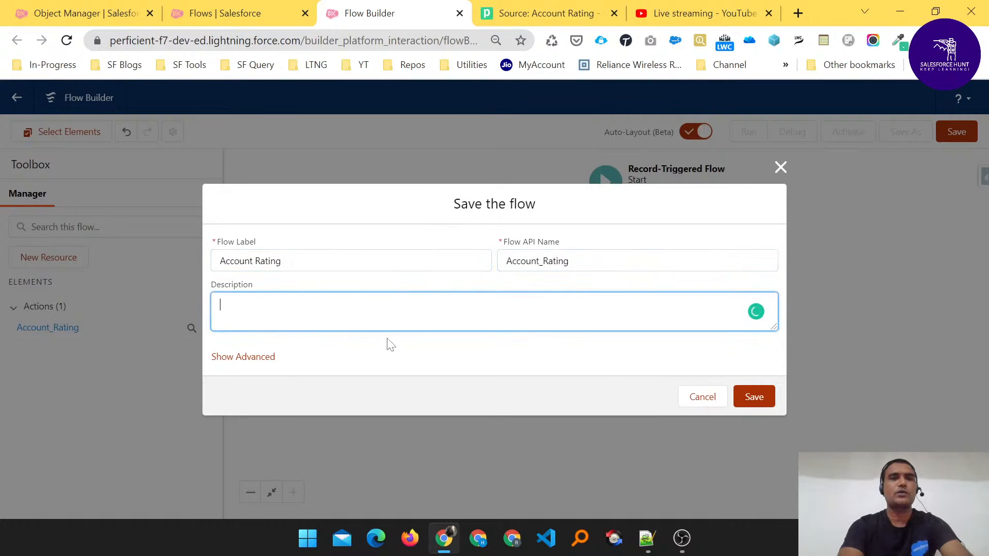
click(756, 400)
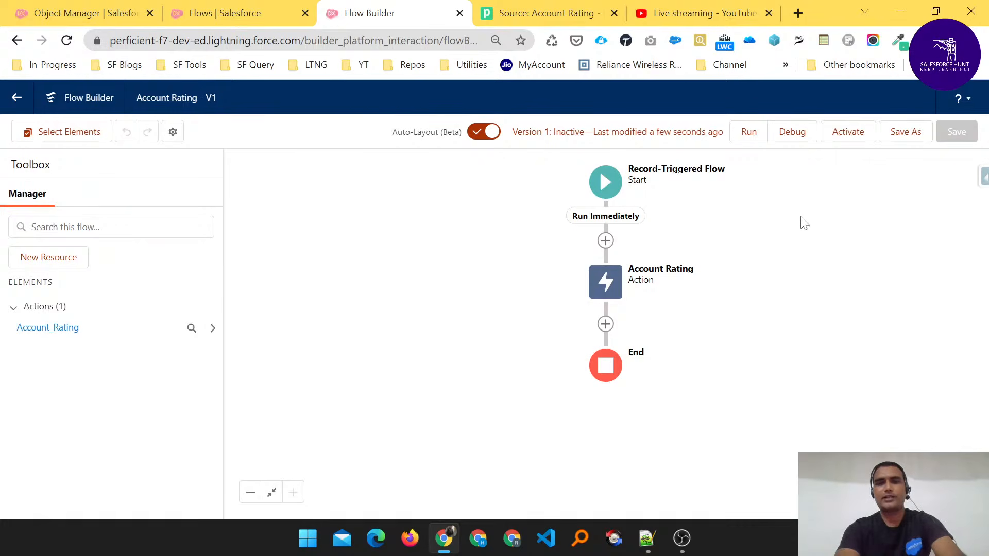
- Activate the saved Account Rating flow
mouse_move(737, 112)
mouse_down()
mouse_move(779, 86)
mouse_move(798, 119)
mouse_move(818, 98)
mouse_move(853, 121)
mouse_move(867, 105)
mouse_move(918, 118)
mouse_move(928, 105)
mouse_up()
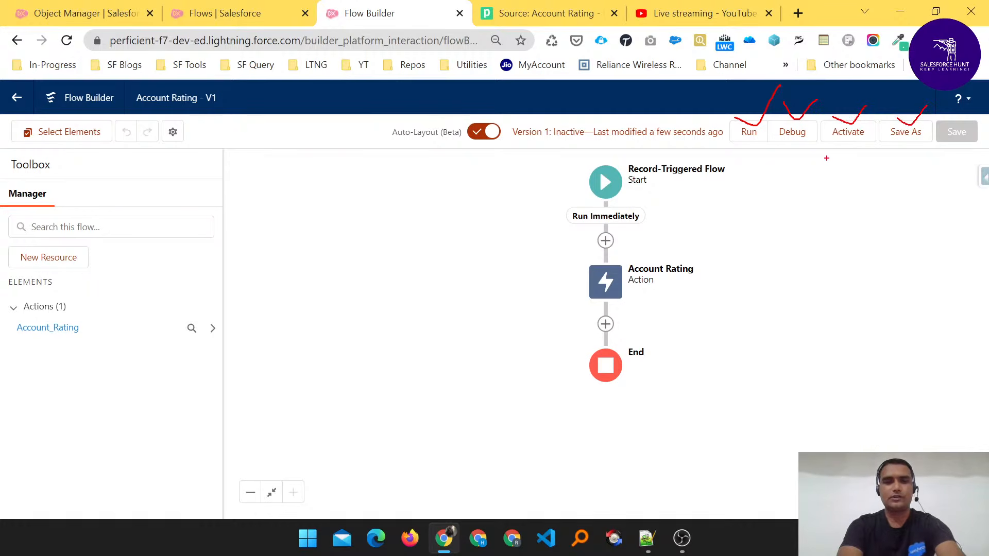
key(Escape)
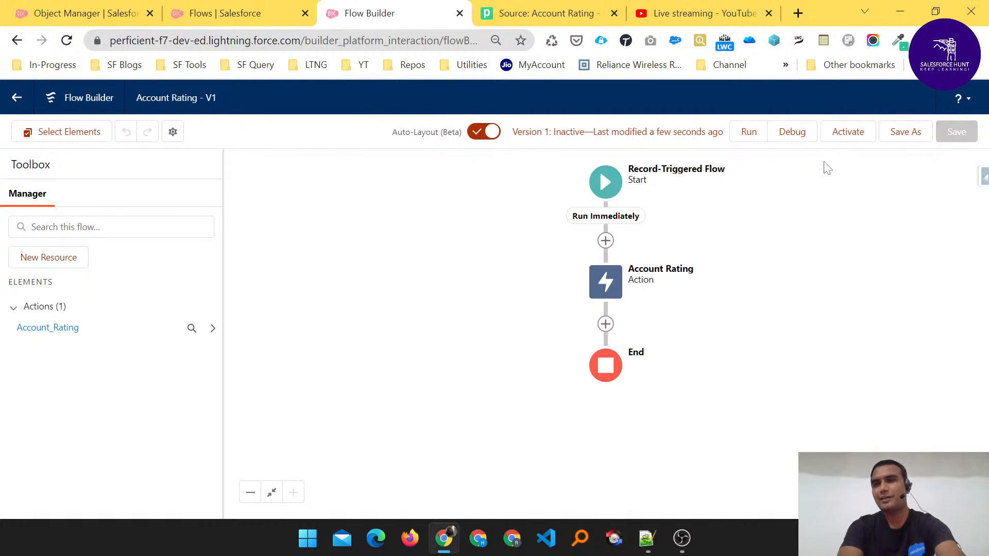
click(847, 135)
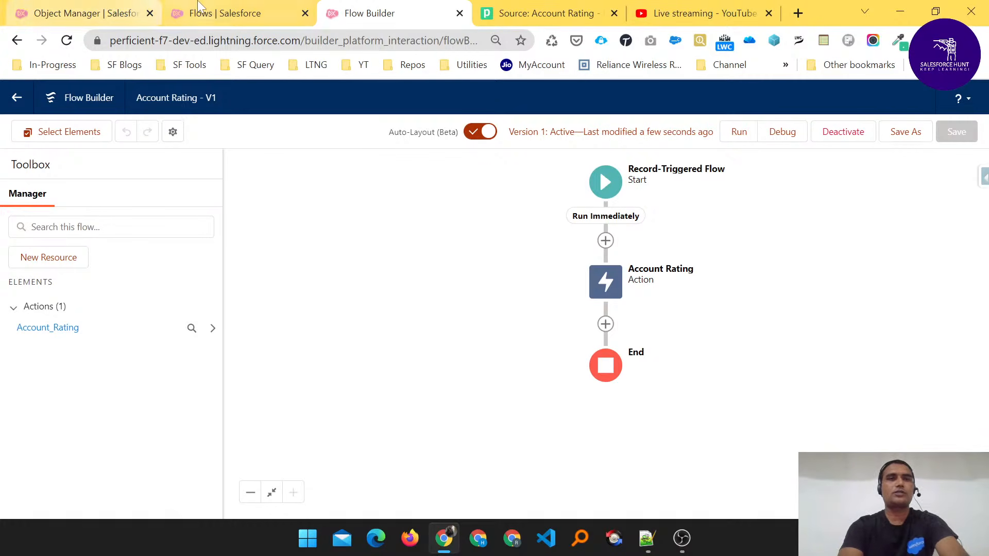
- Switch to the Object Manager browser page and open the Sales app by searching for "sales"
click(110, 6)
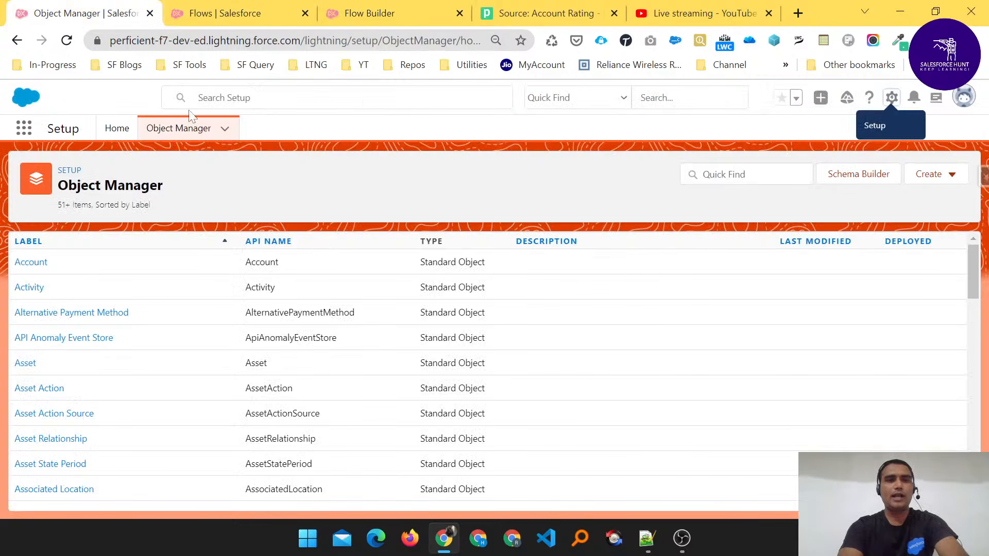
click(24, 130)
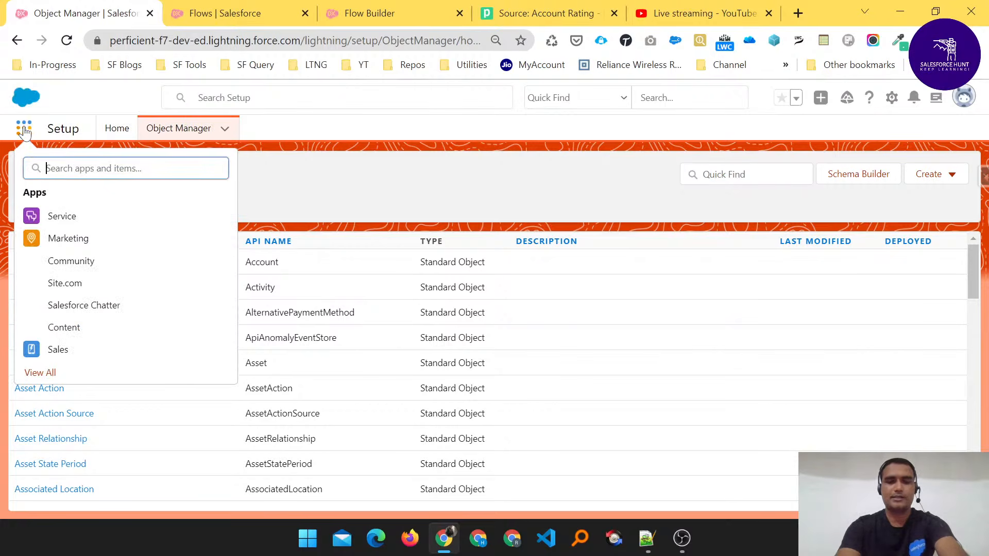
text(sales)
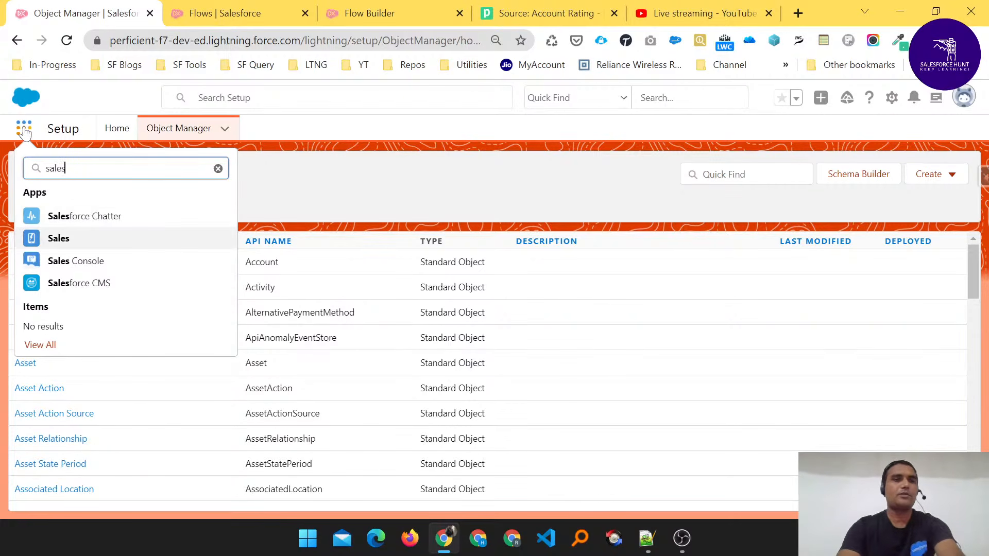
key(Return)
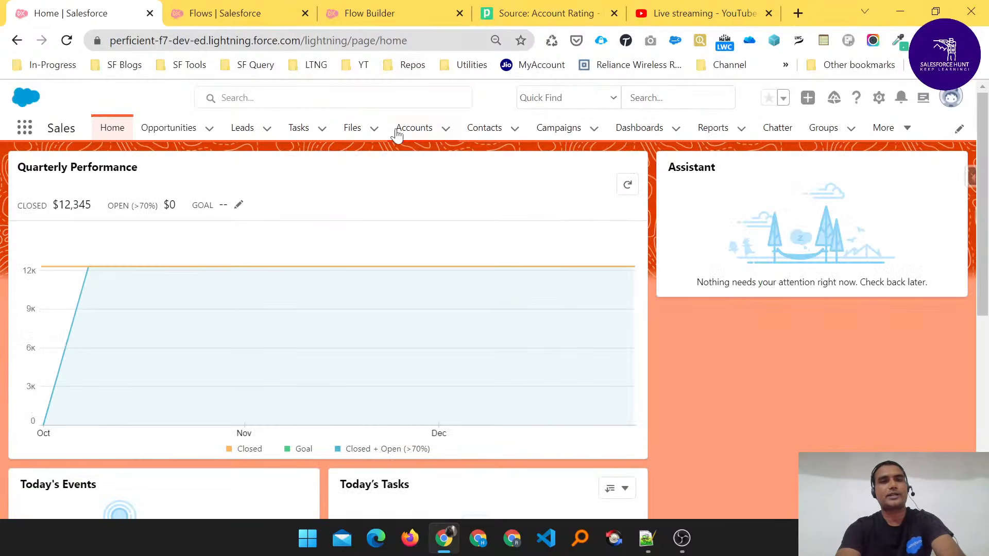
- Start a new account in the Sales app, fill in the account name with the person's full name, and set Rating to Cold
click(412, 128)
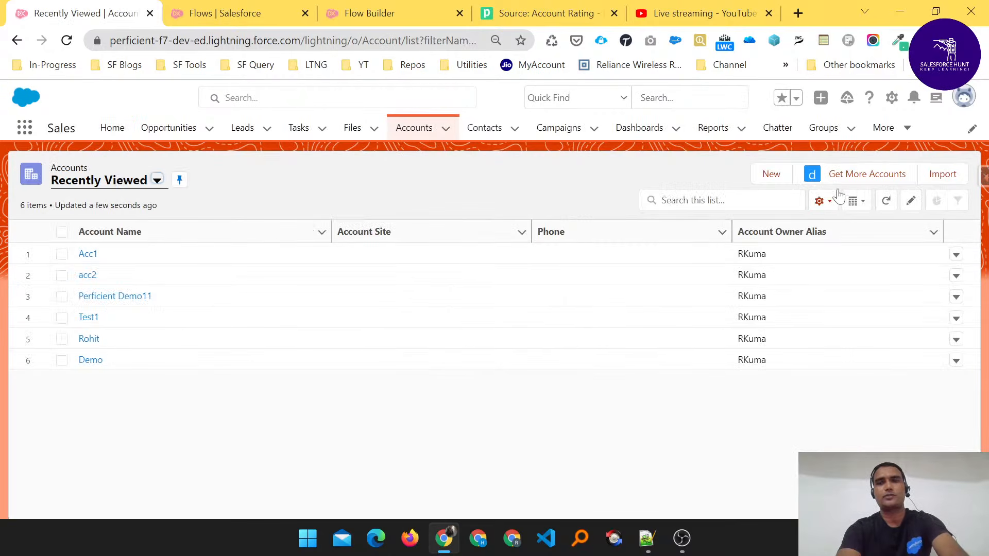
click(770, 175)
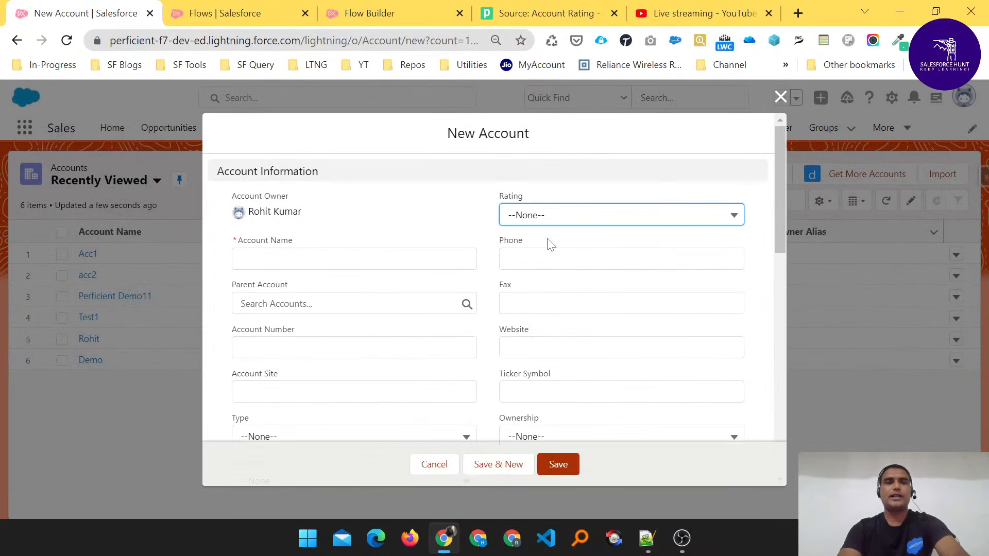
click(354, 259)
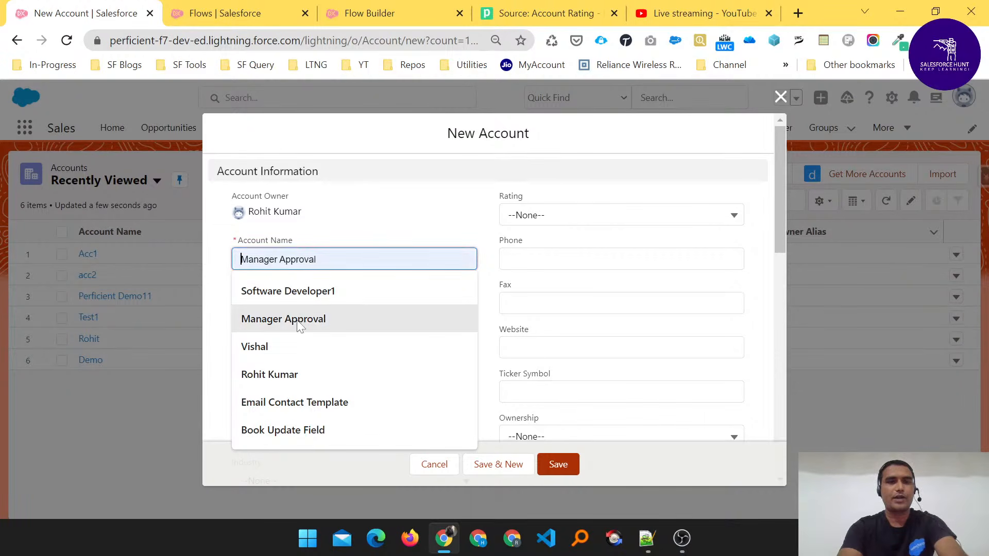
click(273, 378)
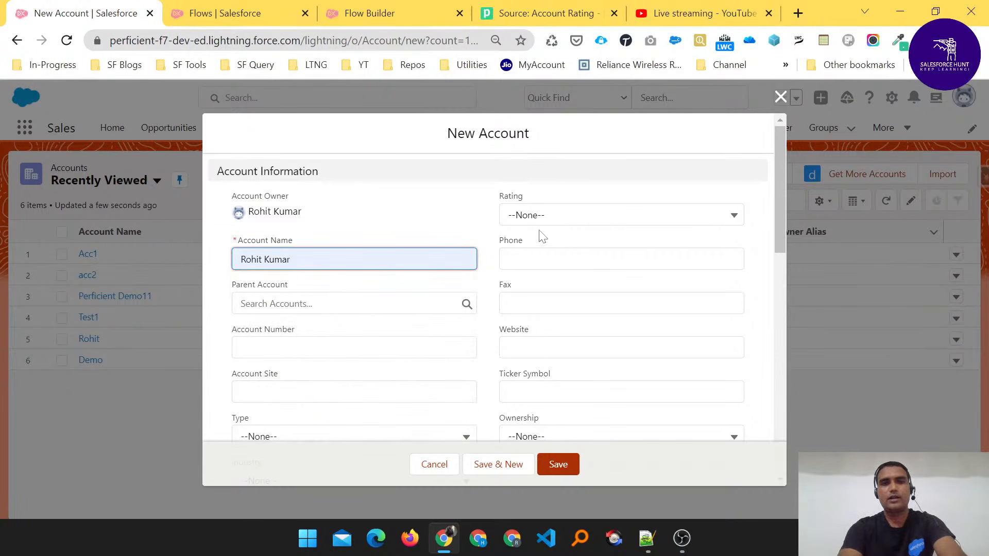
click(541, 215)
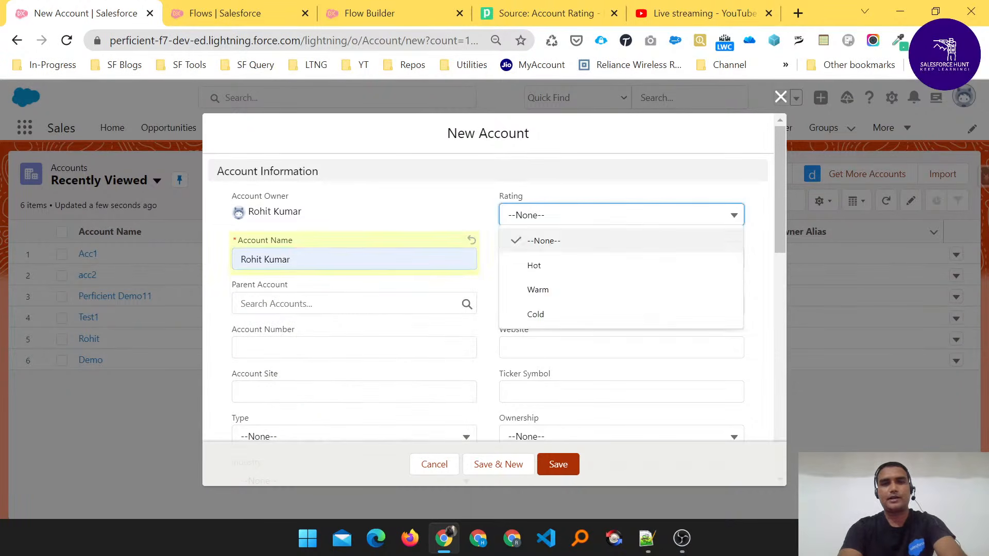
click(535, 315)
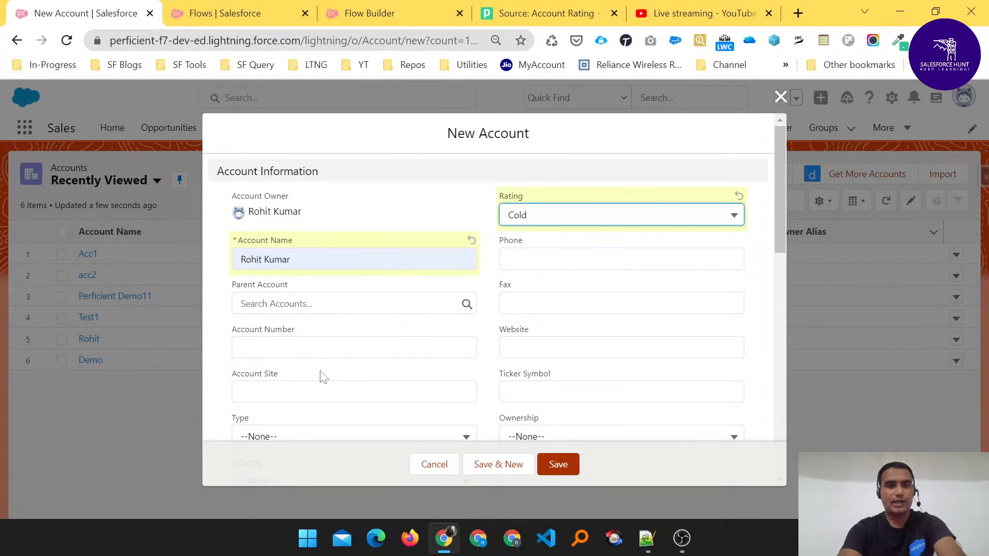
- Set the new account's Type to Customer - Direct and Industry to Banking, and save the record
scroll(323, 377, down, 3)
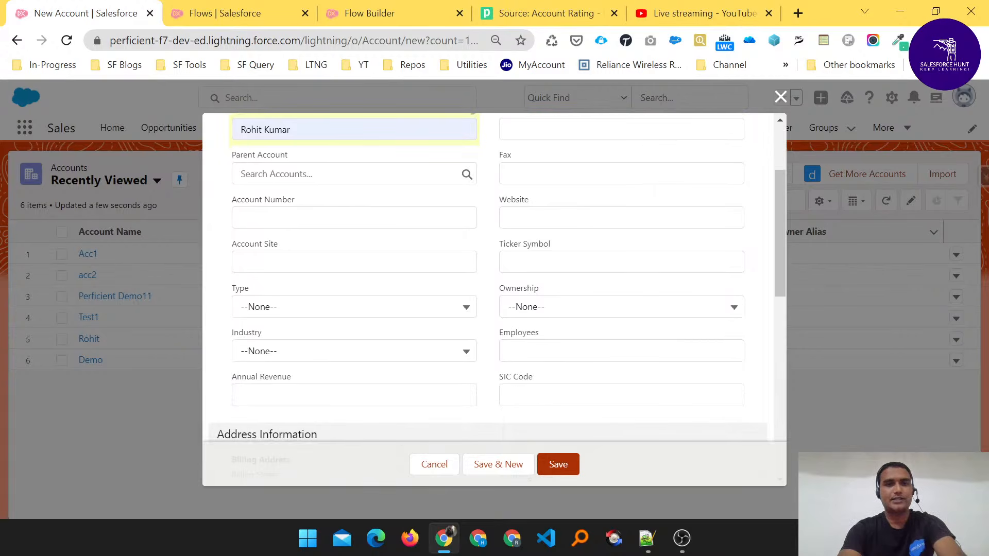
click(330, 307)
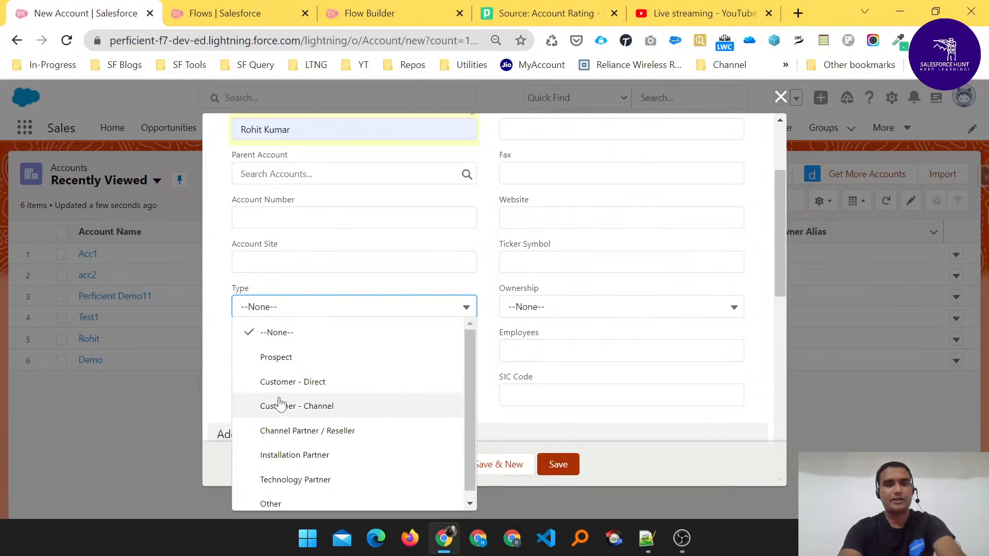
click(310, 385)
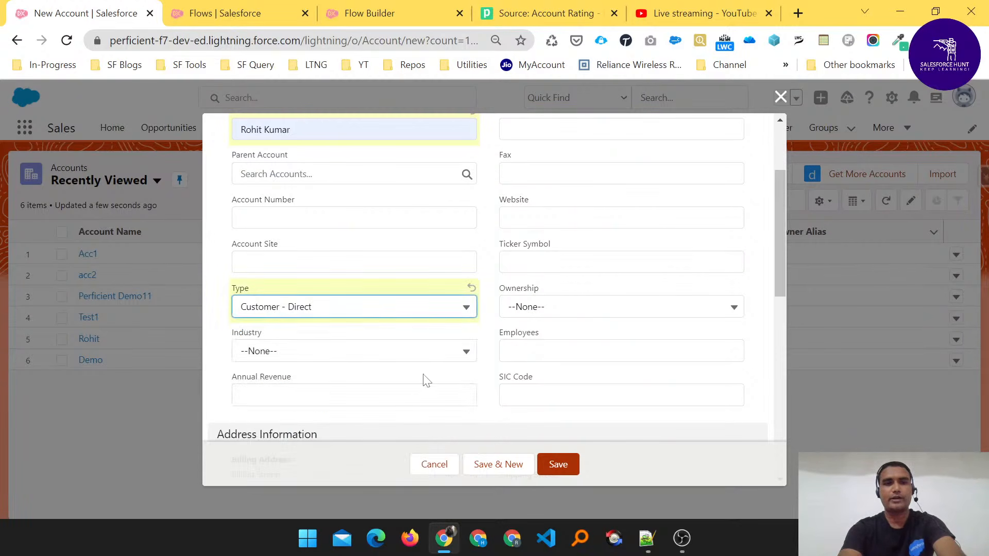
click(309, 351)
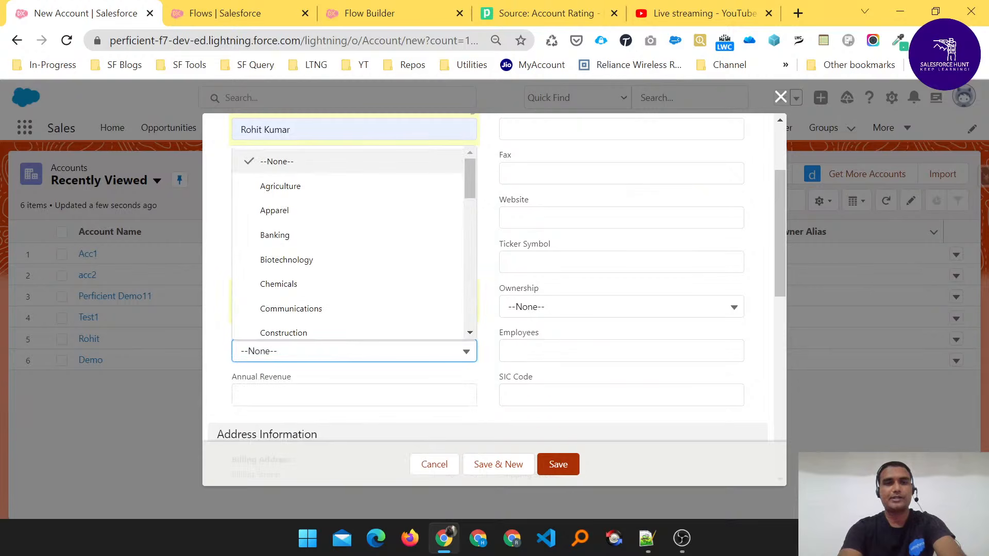
click(311, 241)
scroll(624, 340, up, 3)
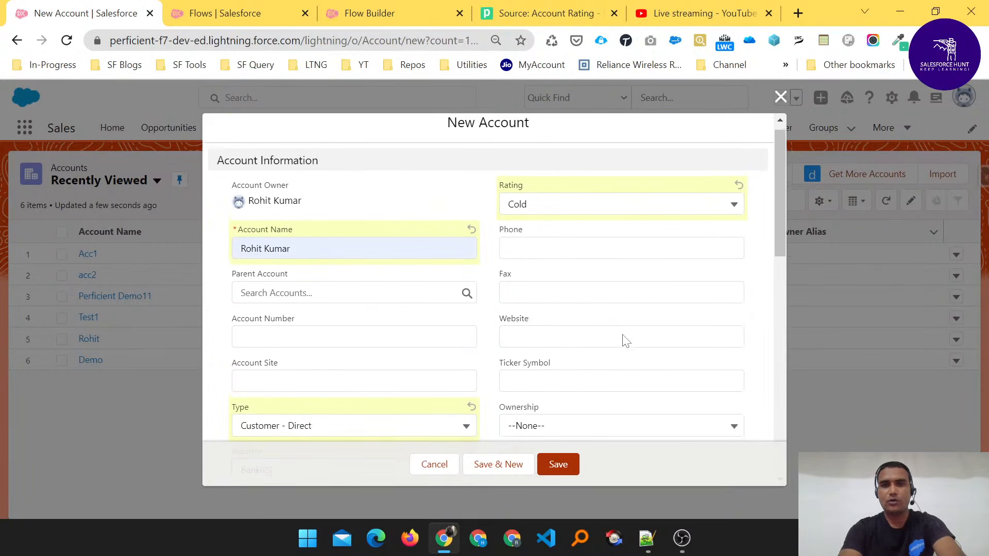
scroll(624, 340, up, 1)
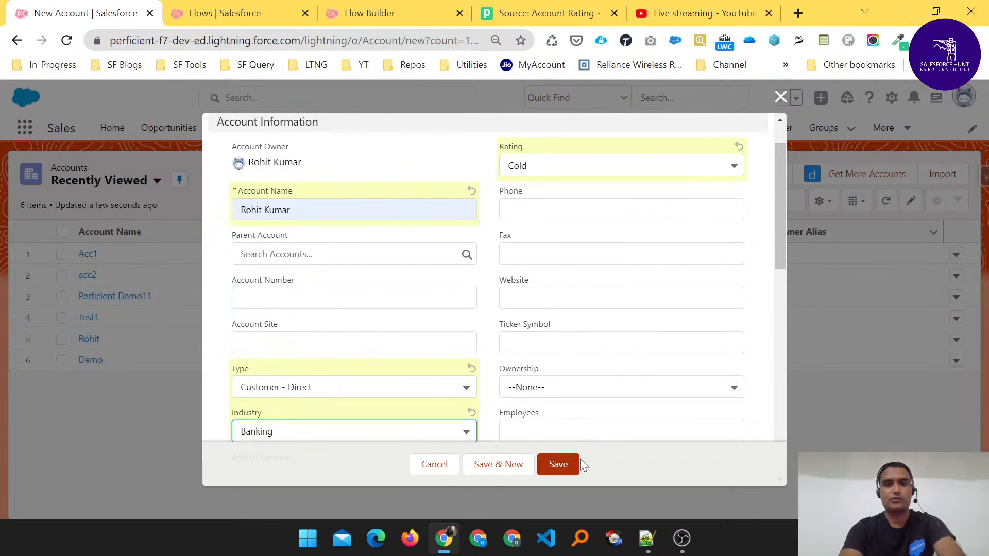
click(566, 462)
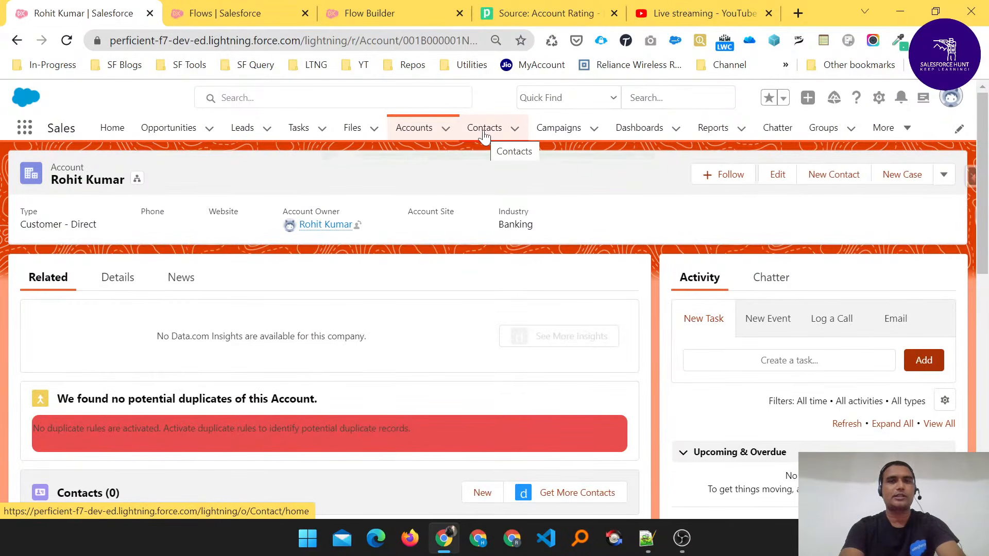
- Switch to the Pipedream Account Rating source and examine the raw body of the newest POST event
click(519, 16)
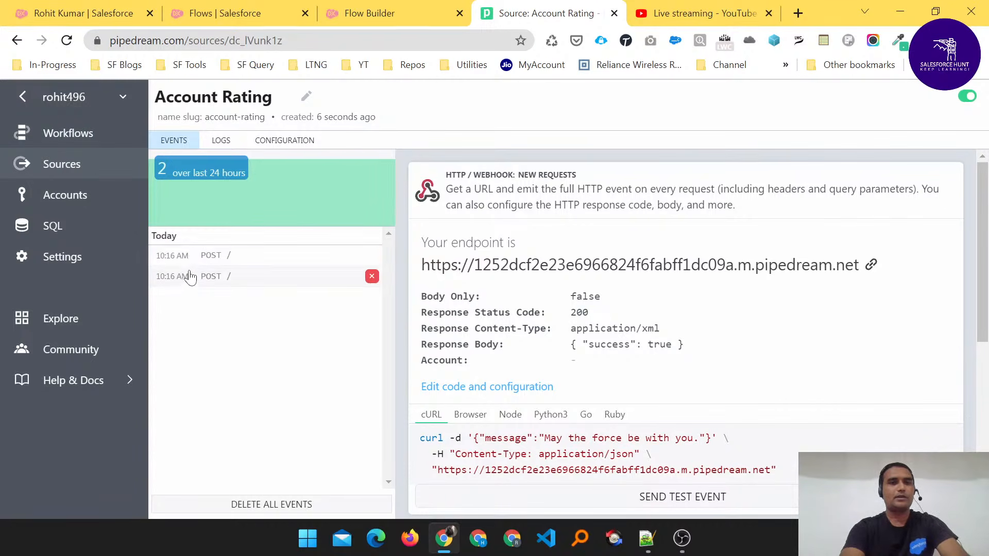
click(204, 260)
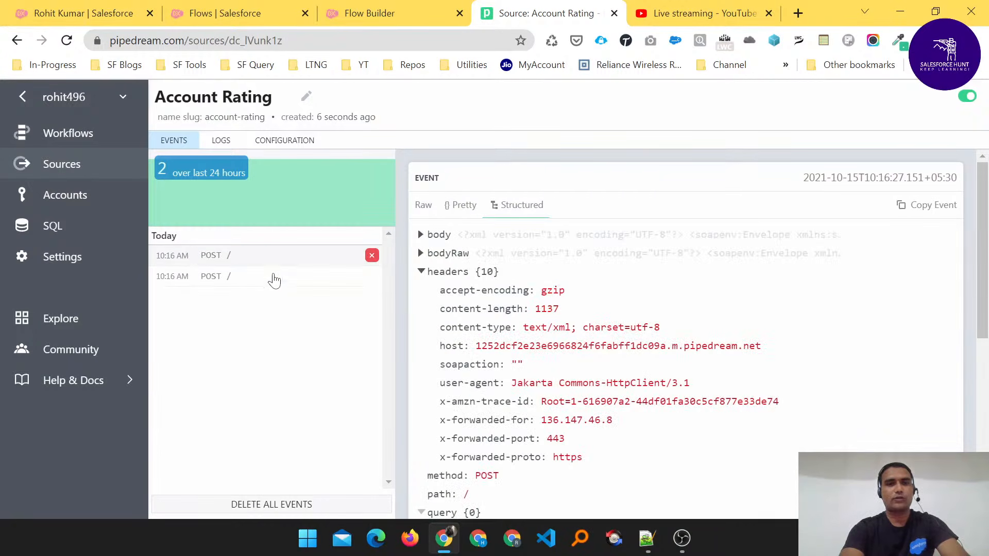
click(419, 254)
scroll(598, 351, down, 5)
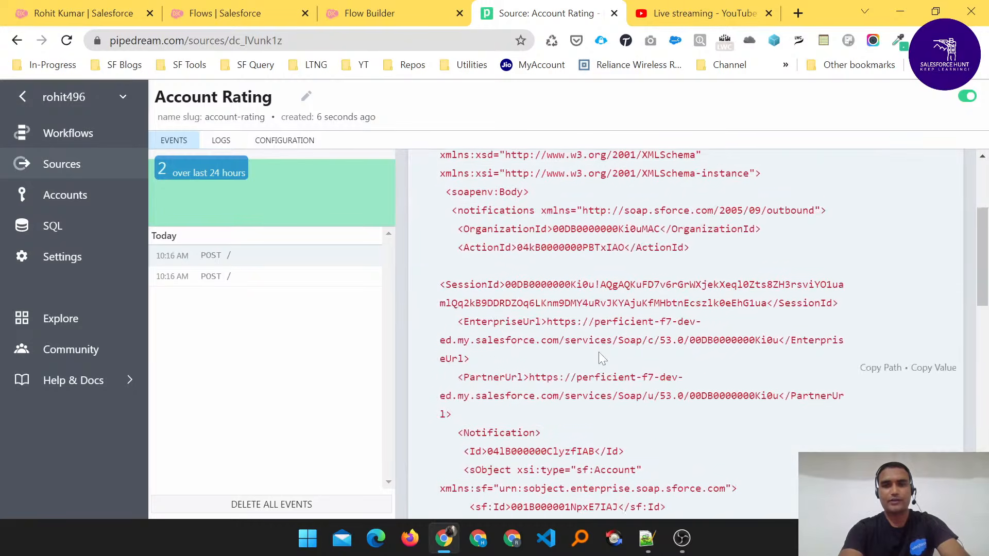
drag(505, 230, 593, 229)
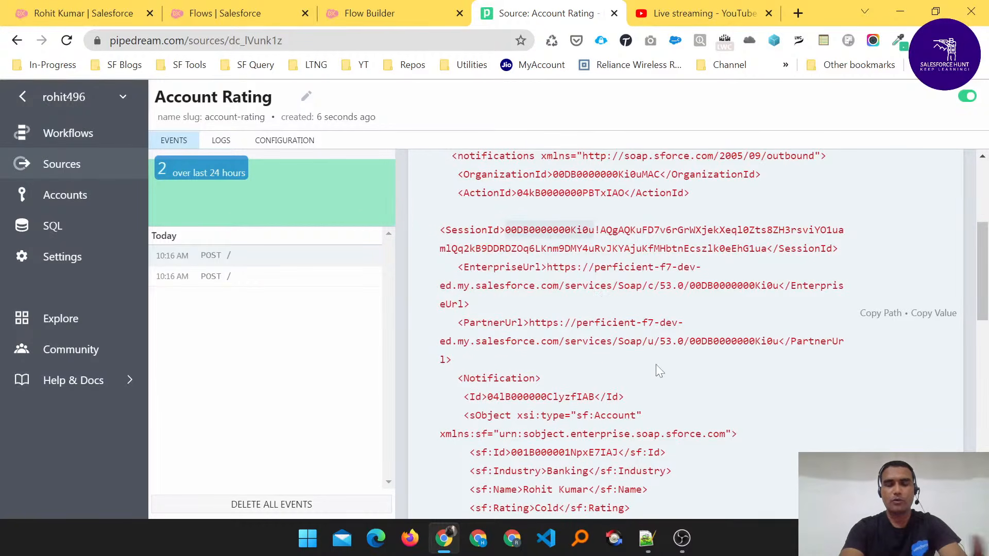
scroll(656, 363, down, 4)
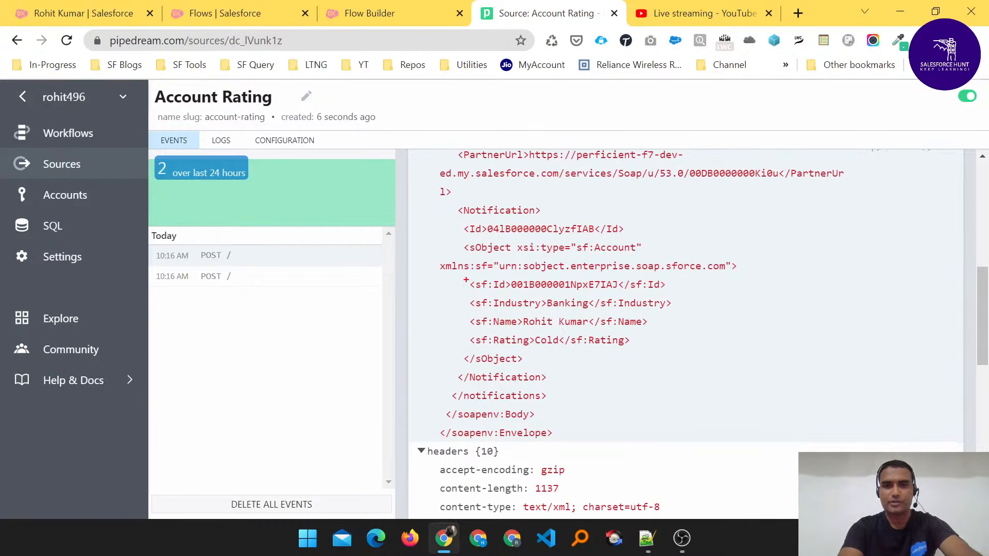
- Underline the account's Id, Industry, Name and Rating fields in the event's SOAP payload
mouse_move(465, 281)
mouse_down()
mouse_move(471, 304)
mouse_move(581, 289)
mouse_up()
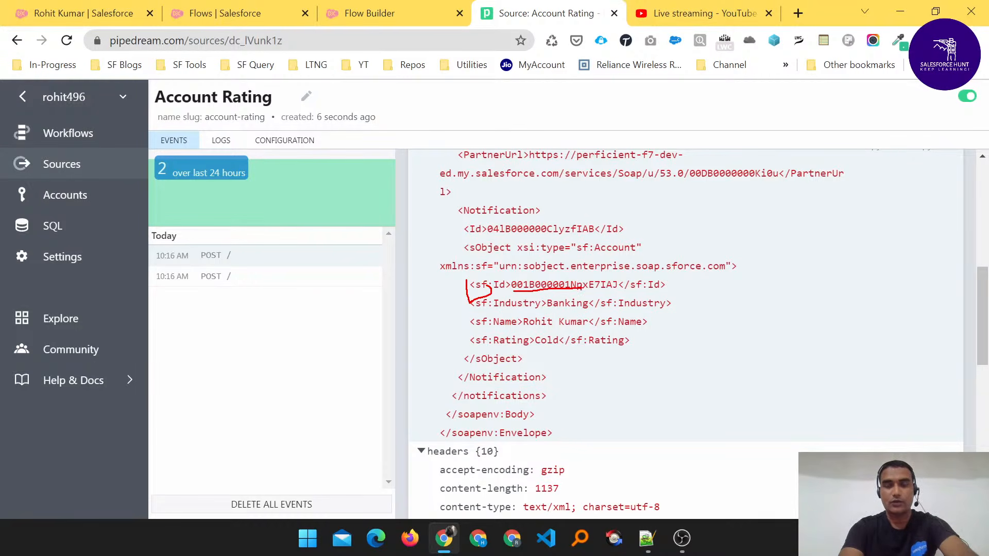
drag(505, 312, 587, 312)
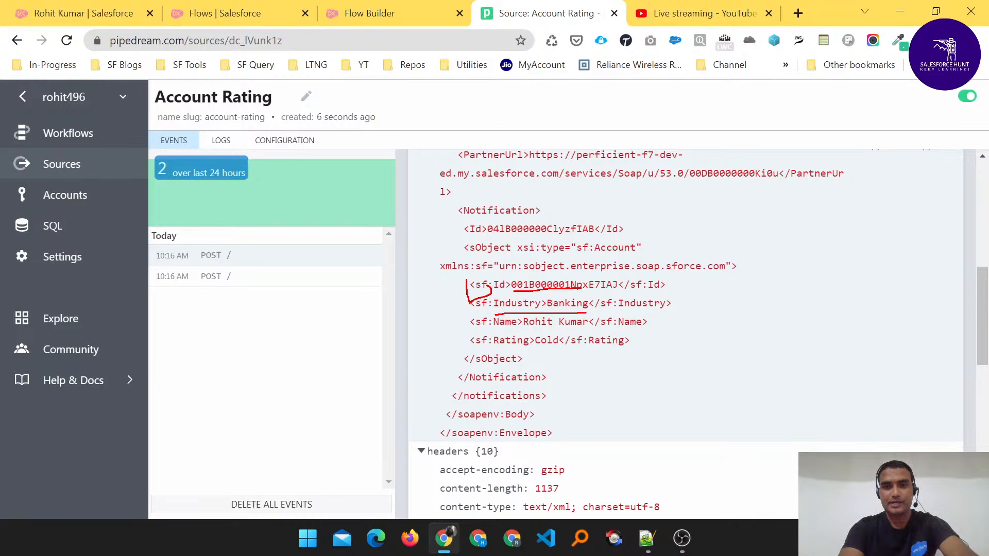
drag(510, 327, 580, 326)
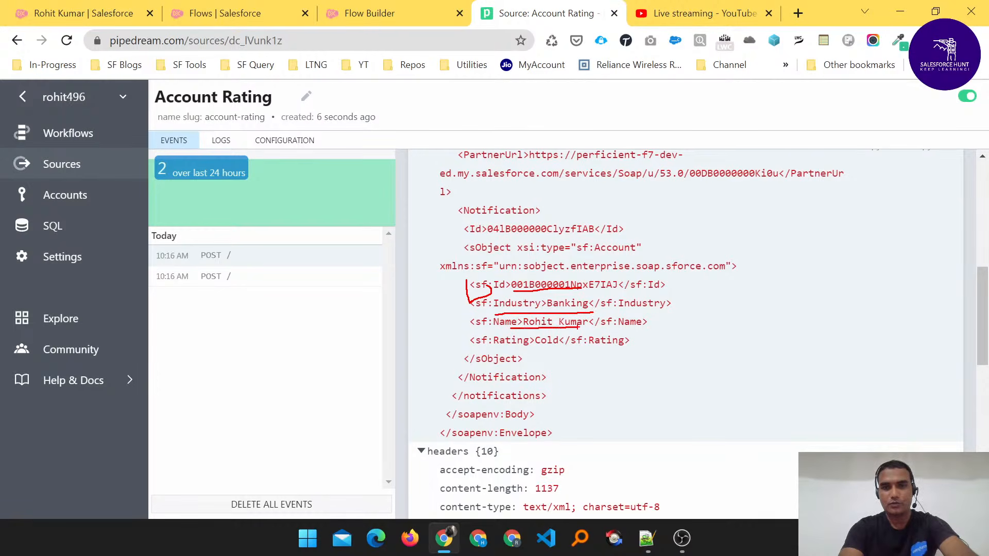
drag(487, 349, 533, 348)
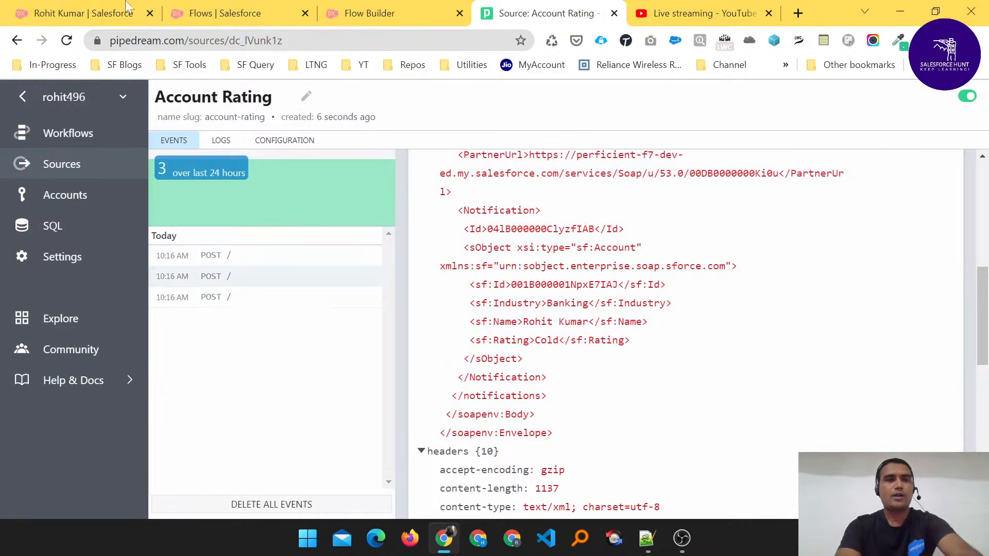
- Return to Salesforce, open Setup, search for "outbou" and open the Outbound Messages page under Monitoring to check the delivery status
click(82, 13)
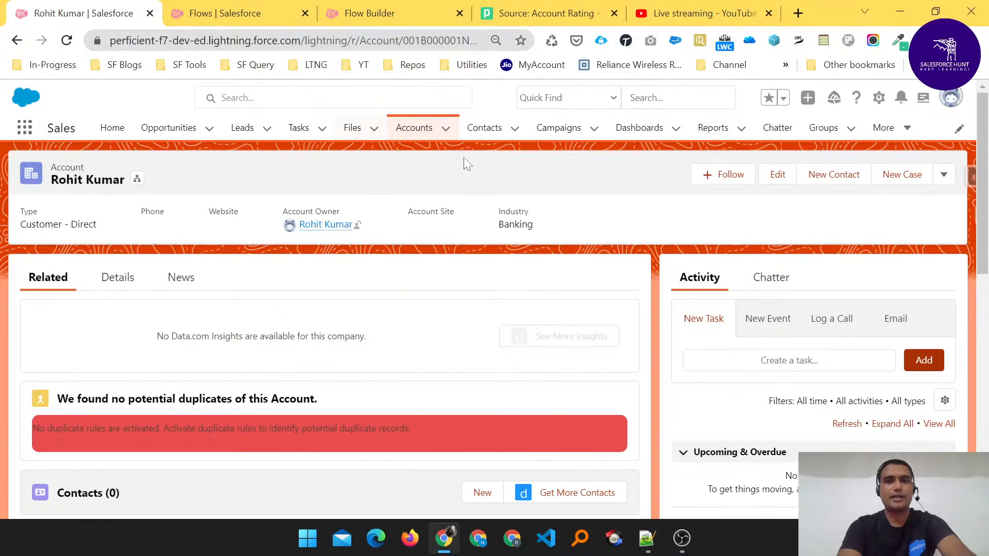
click(877, 101)
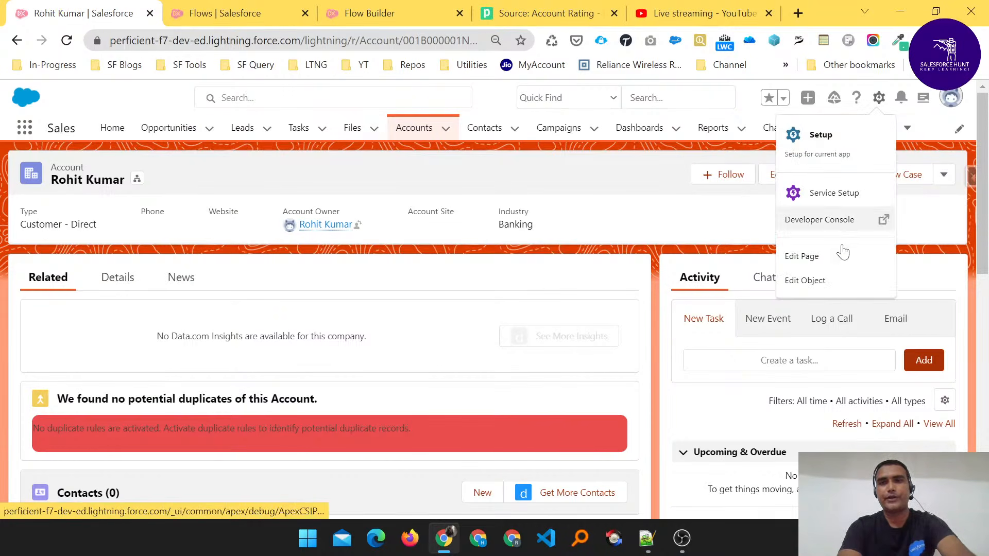
click(819, 144)
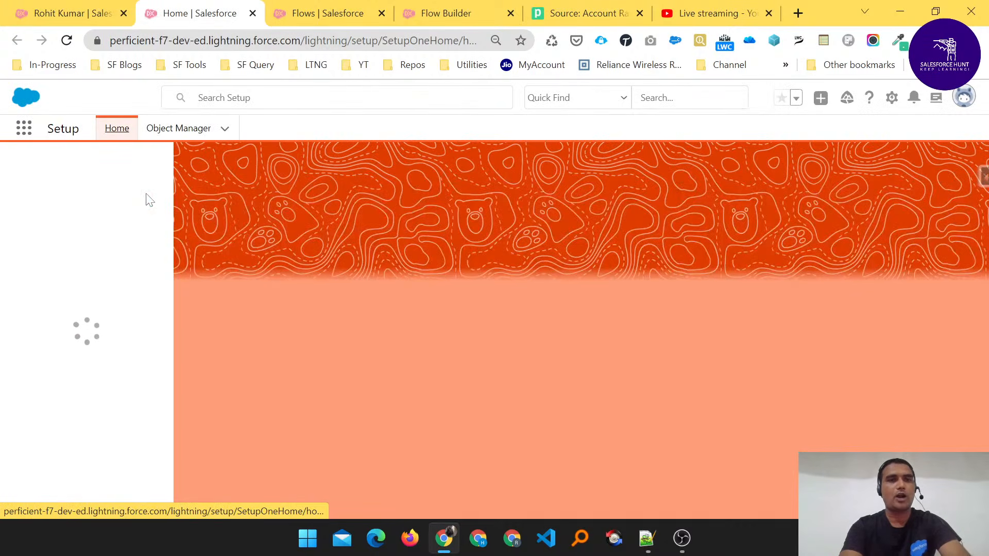
click(77, 169)
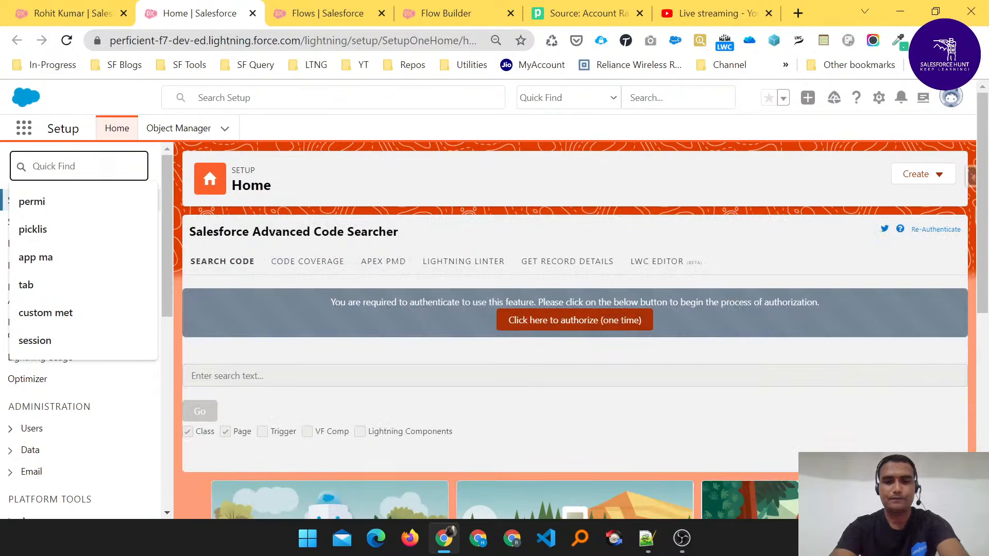
text(o)
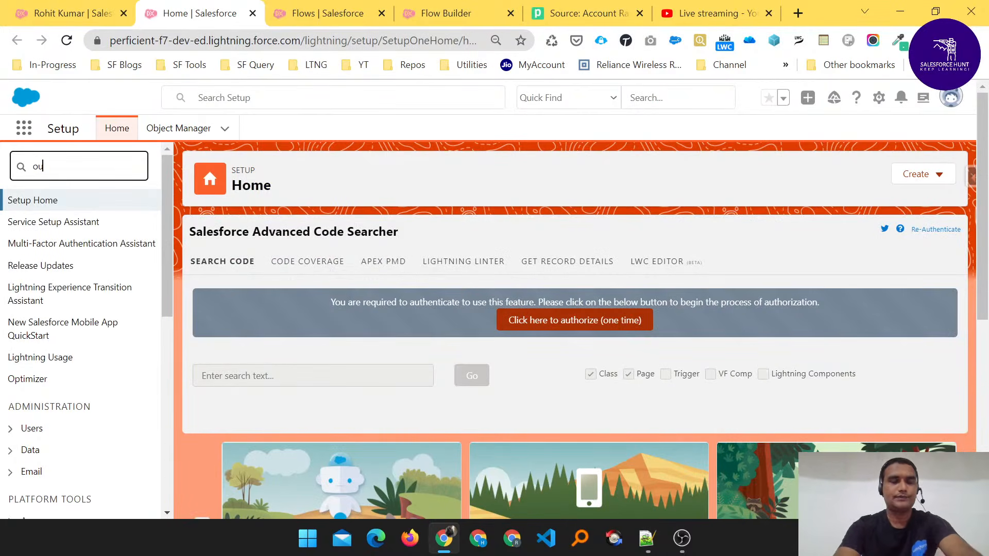
text(u)
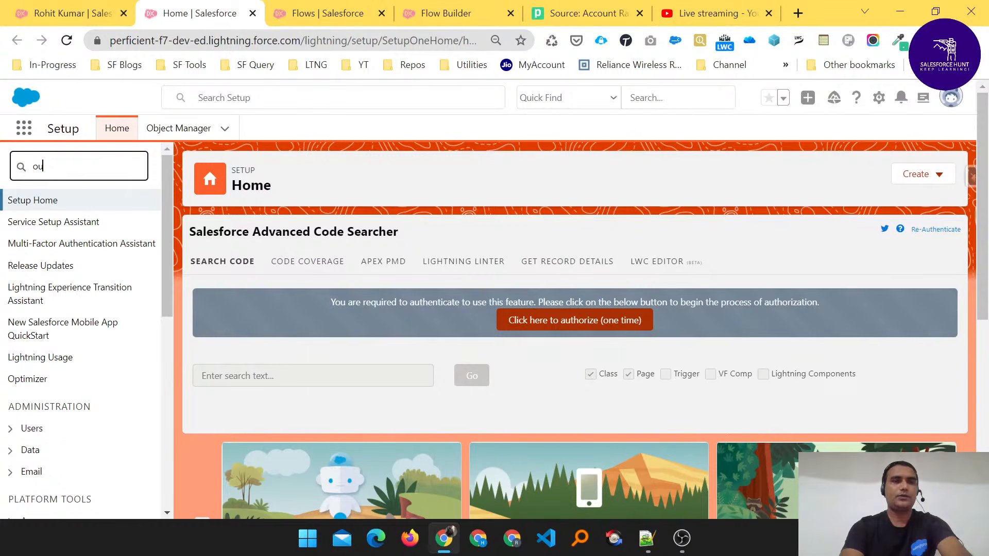
text(tbou)
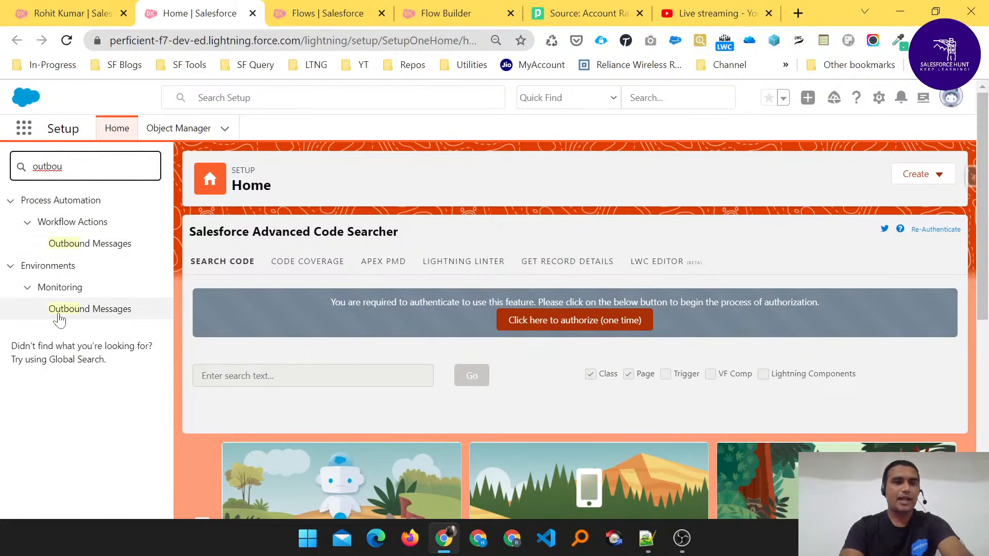
click(91, 315)
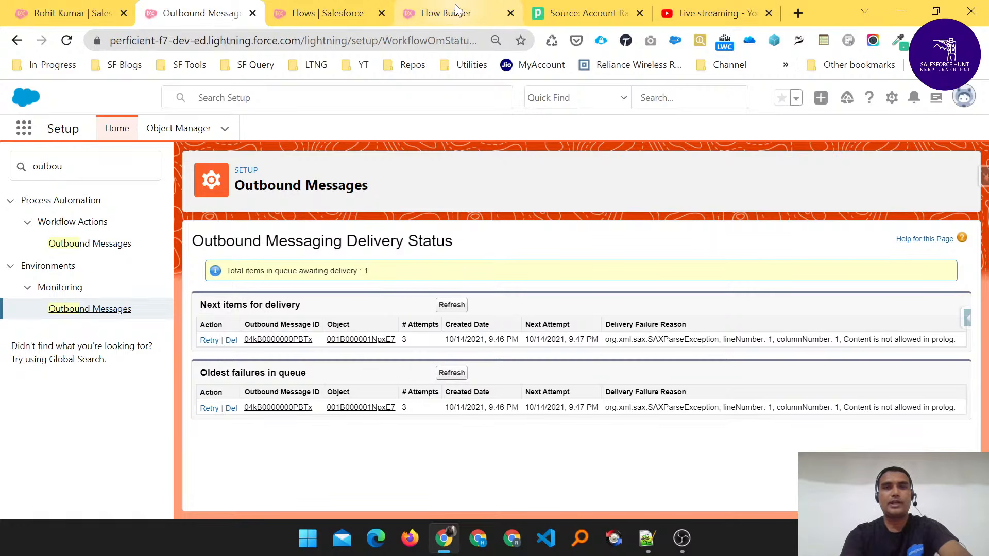
- Select the whole SOAP acknowledgement XML in the Notepad++ file "new 3" and return to the Account Rating source in Pipedream
click(559, 21)
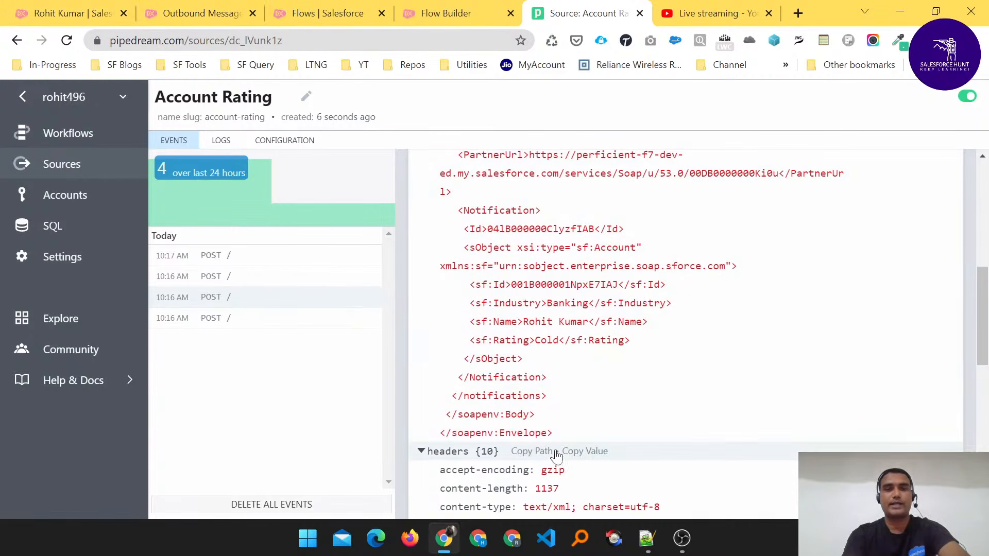
click(646, 538)
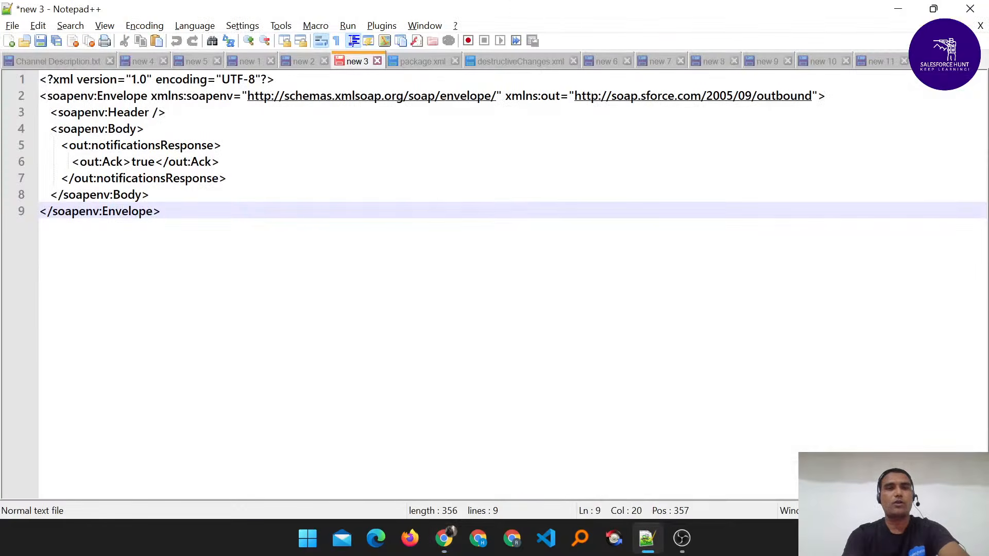
drag(161, 212, 2, 66)
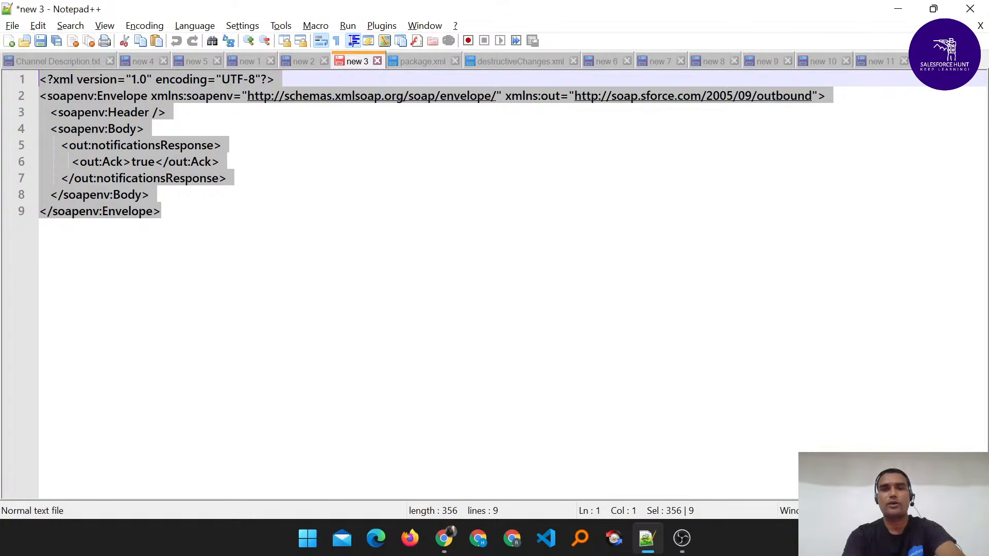
key(super+Tab)
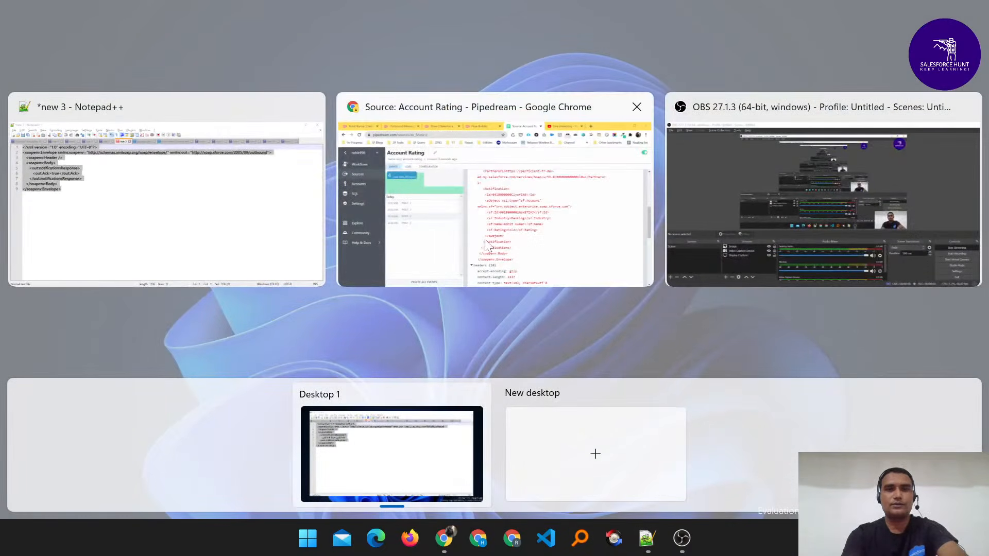
click(477, 226)
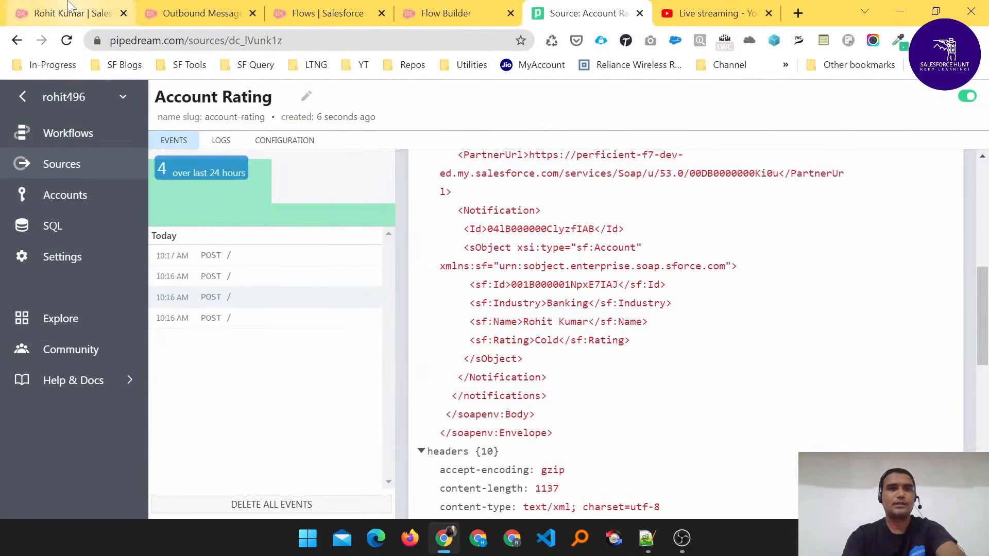
- Replace the Response Body in the Account Rating source's configuration with the copied SOAP acknowledgement XML and save the update
click(66, 10)
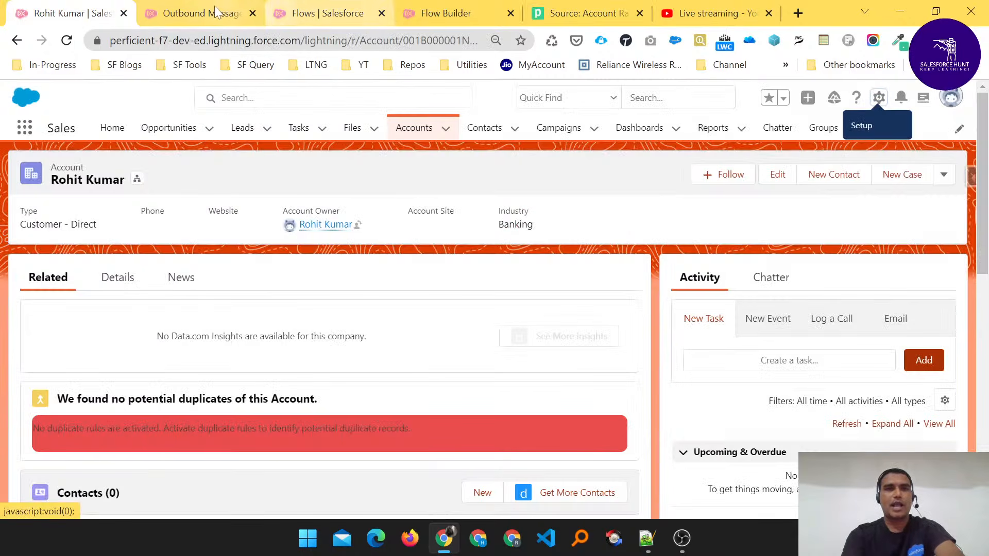
click(597, 12)
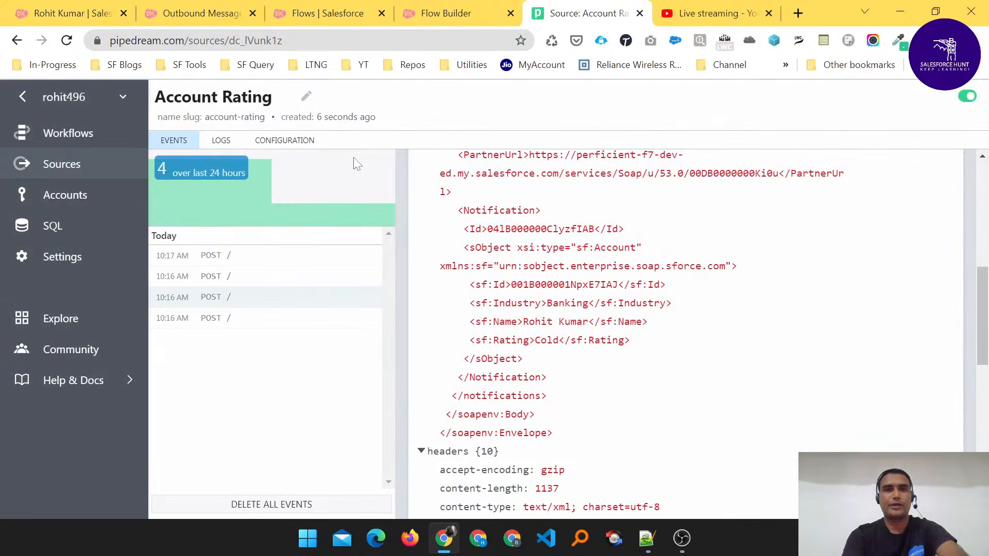
click(295, 147)
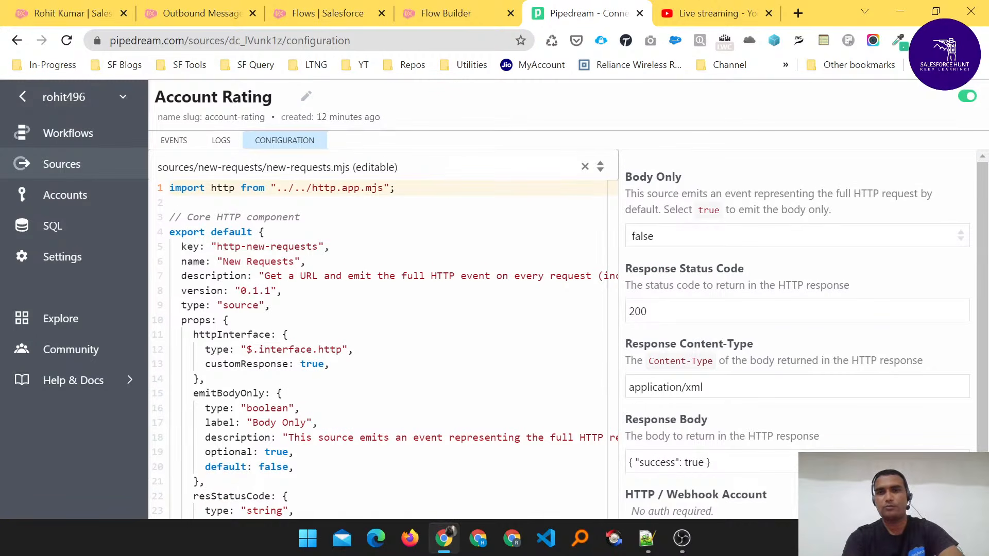
scroll(798, 344, down, 1)
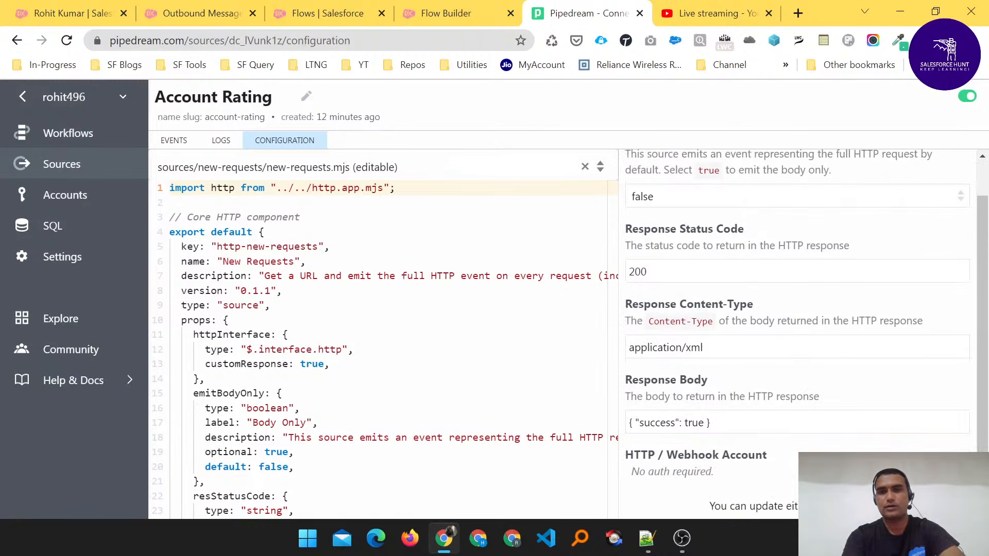
key(ctrl+a)
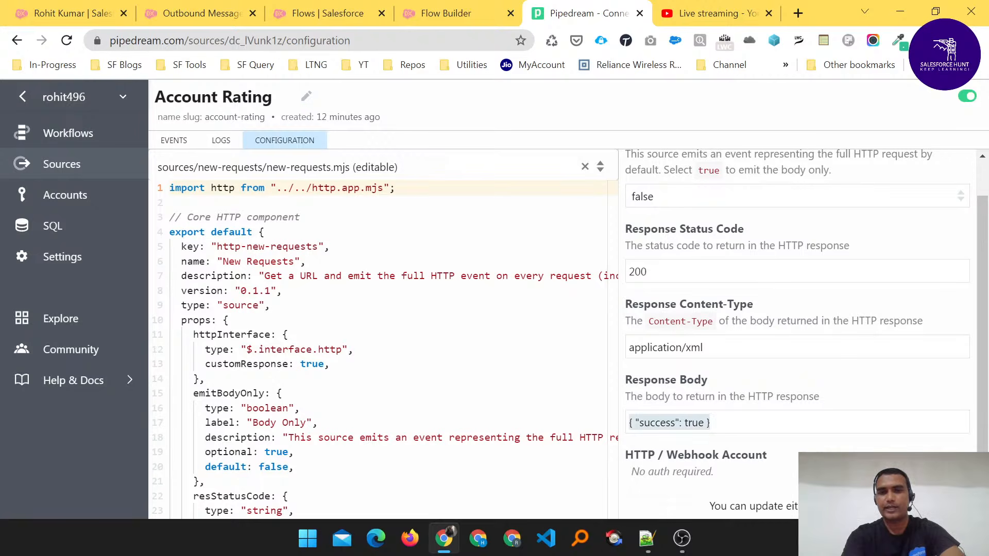
key(BackSpace)
key(ctrl+v)
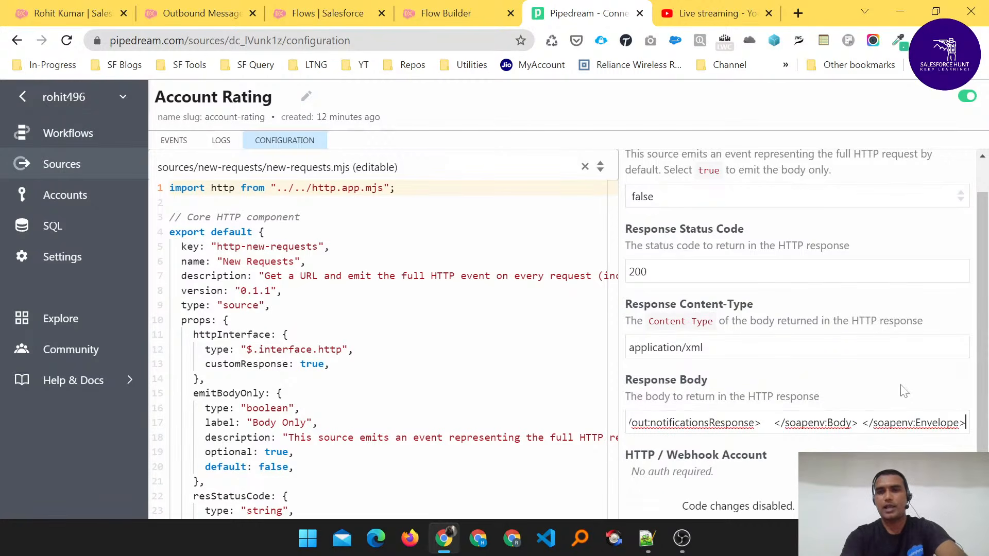
scroll(798, 330, down, 1)
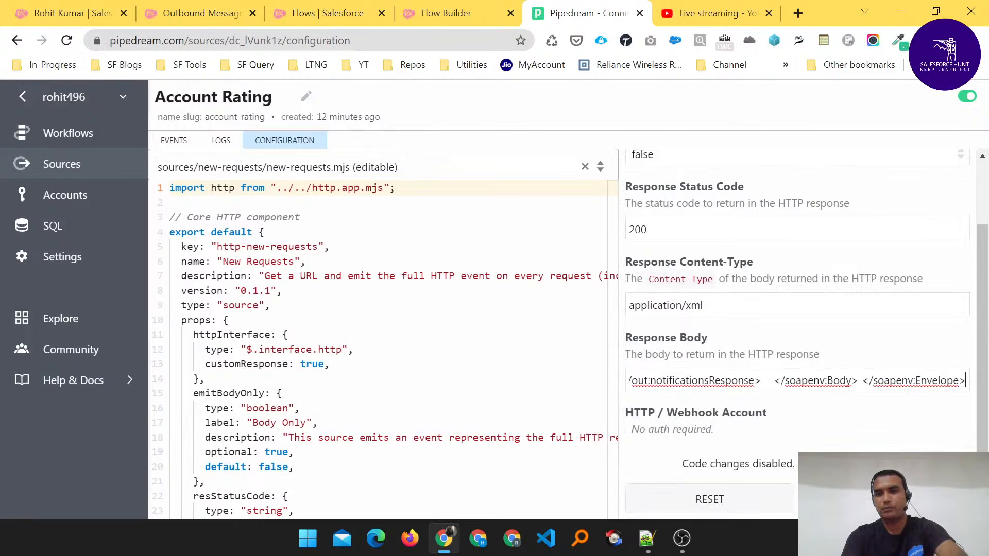
click(884, 499)
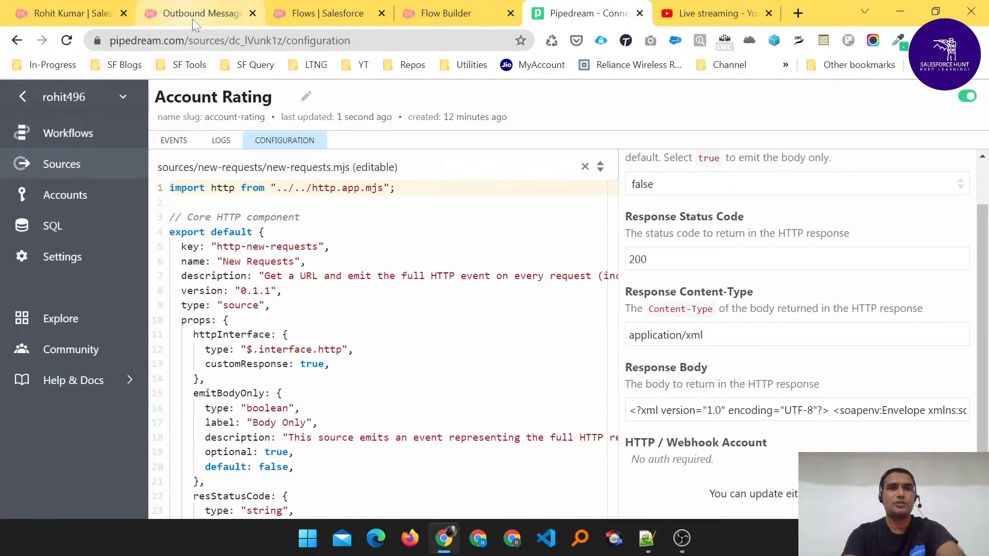
- Return to the Cold account record in Salesforce, append "-1" to its Account Name and save the record
click(89, 16)
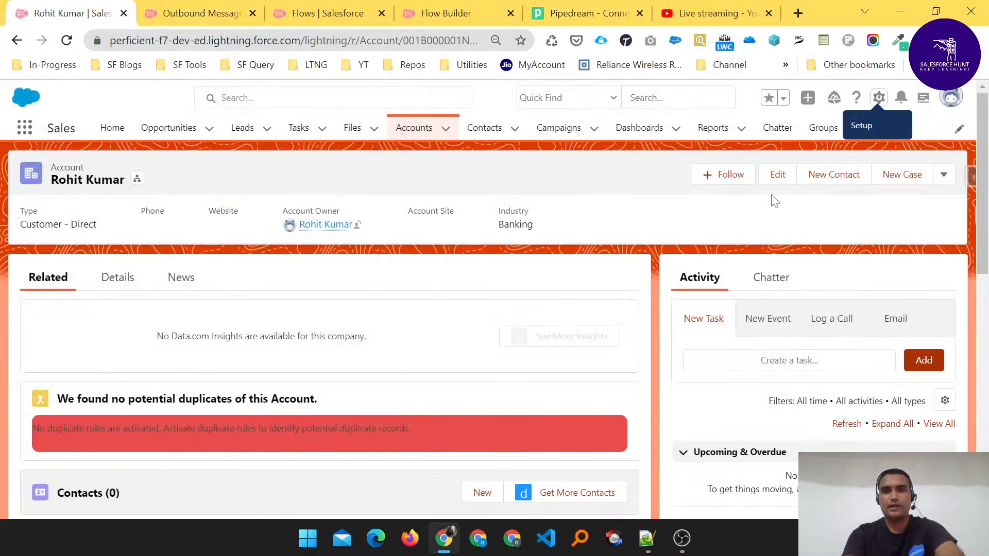
click(778, 175)
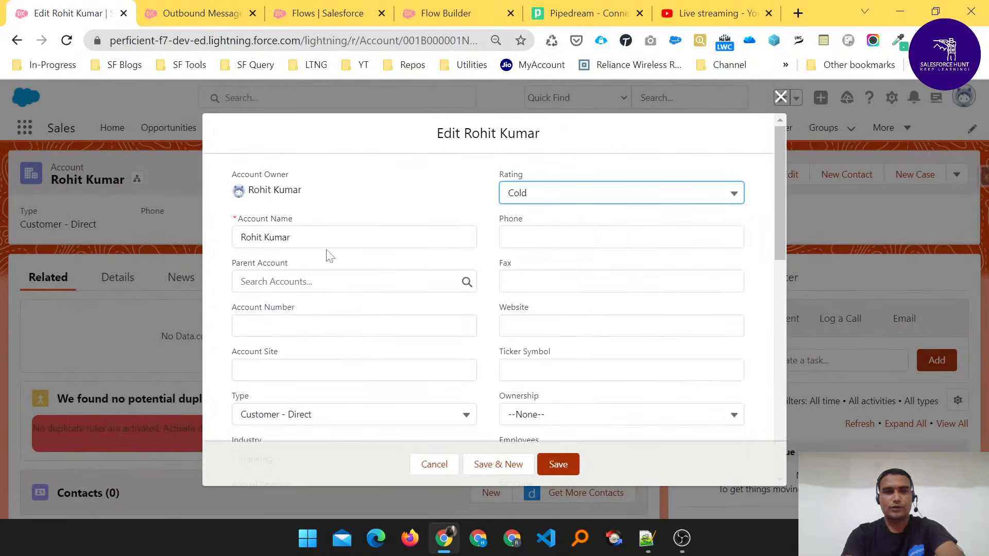
click(330, 238)
text(-1)
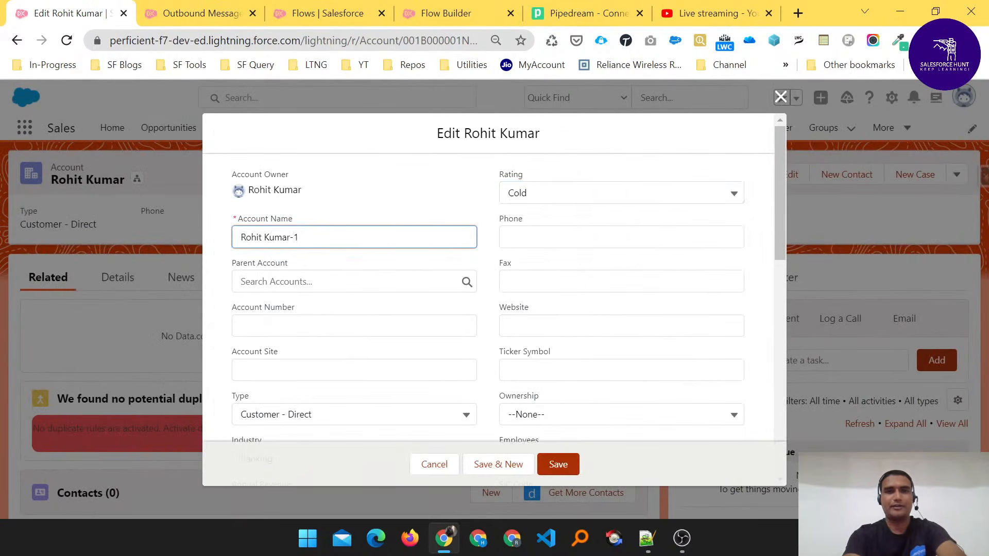
click(557, 462)
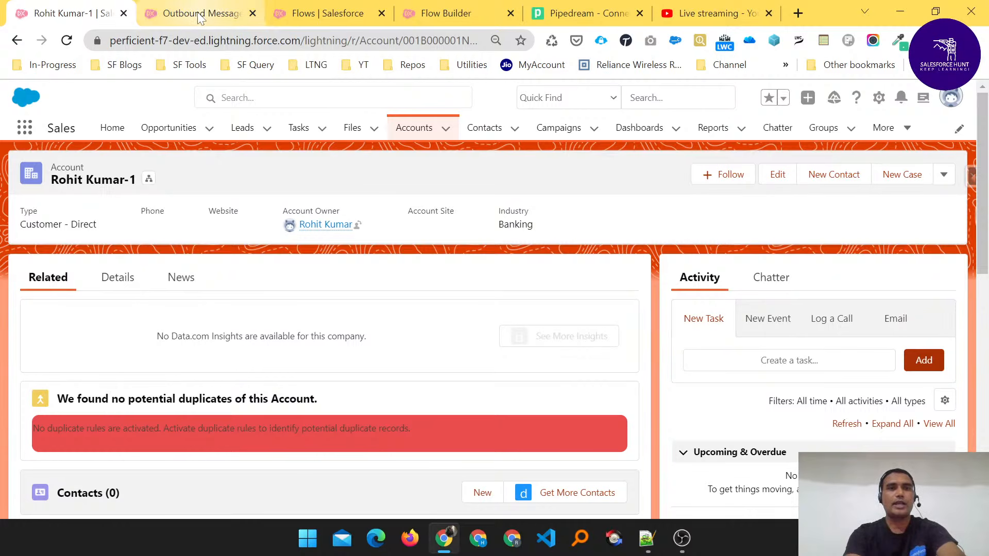
- Go to the Outbound Messages monitoring page in Salesforce Setup and reload it to recheck the delivery queue
click(582, 13)
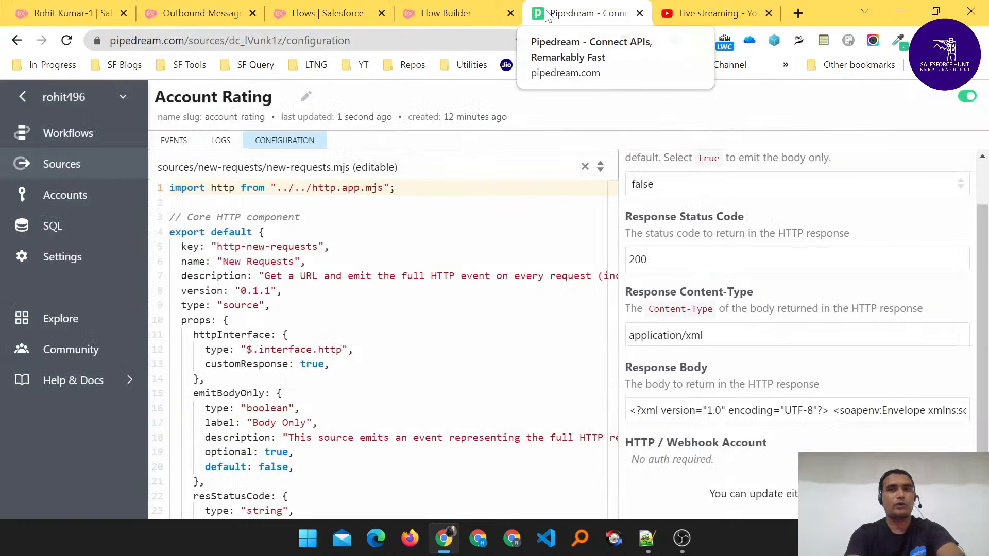
click(191, 13)
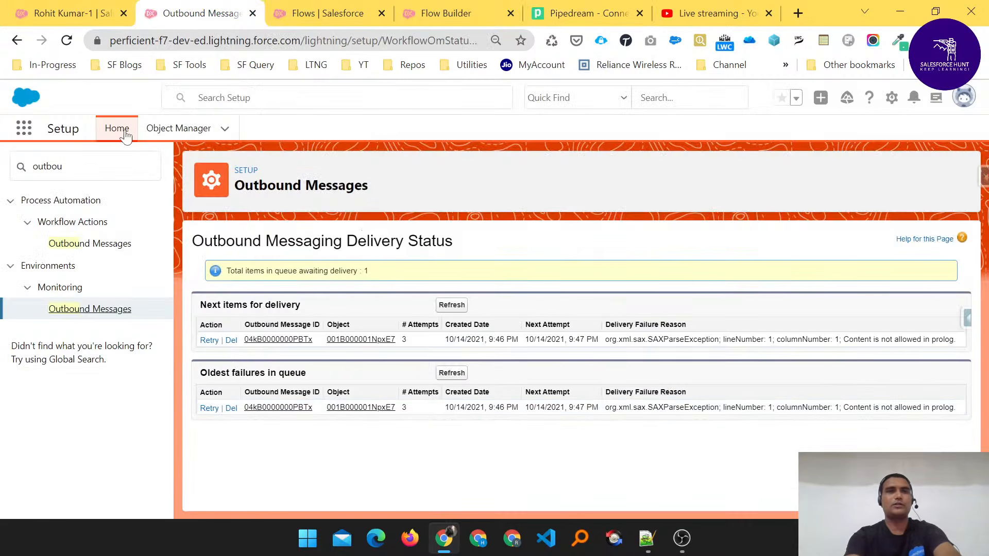
click(66, 40)
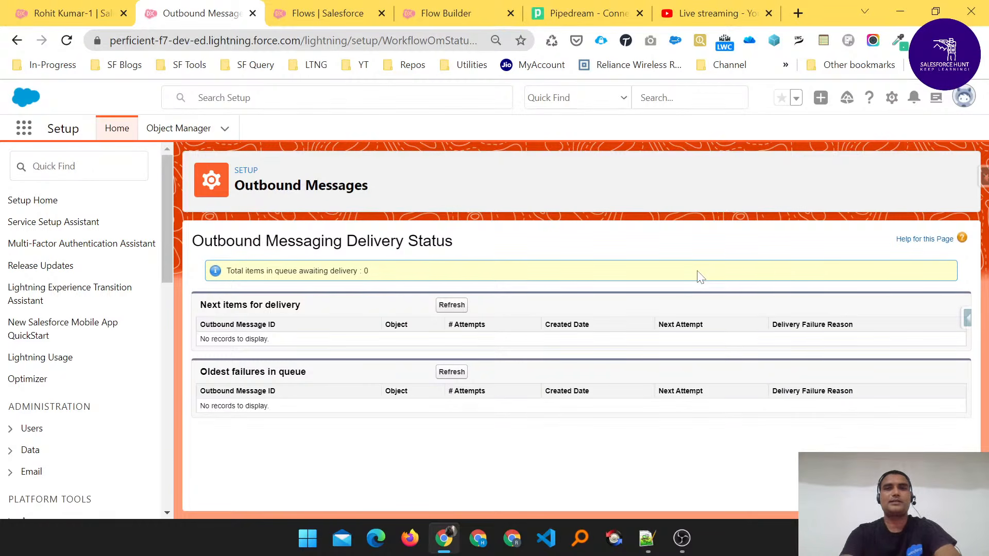
- Switch to the YouTube Studio live streaming page to check the live chat
click(716, 15)
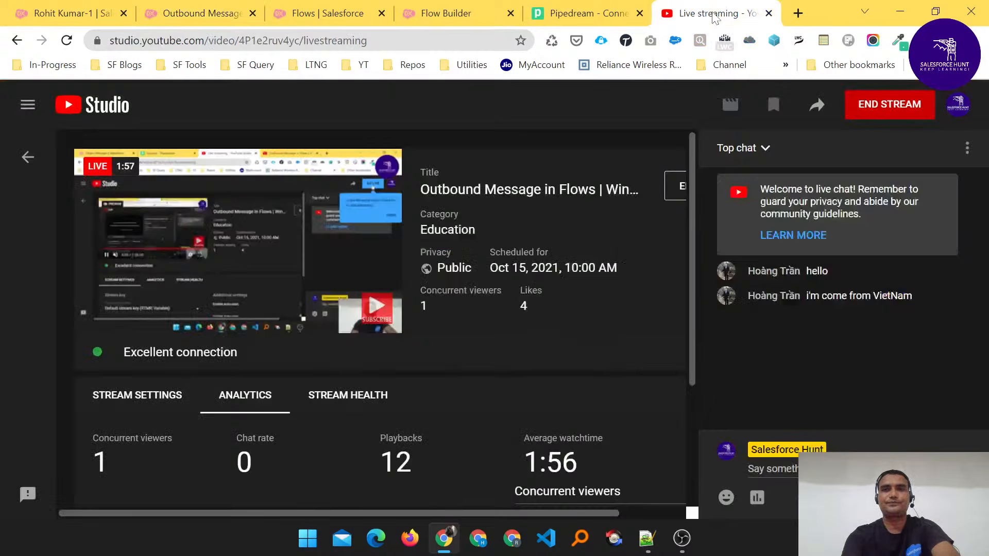